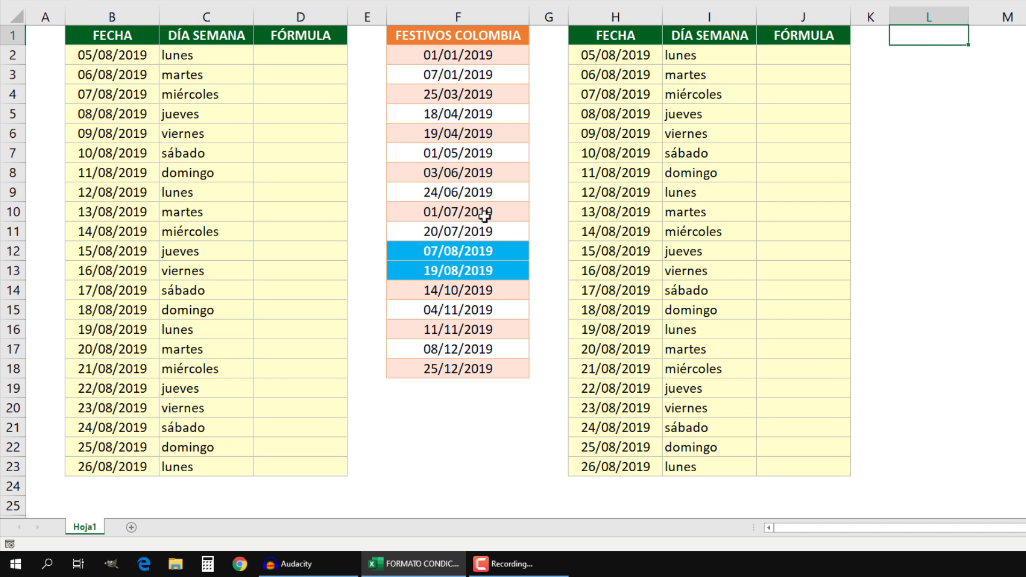
Start a formula in D2 with the O function and nest DIASEM as its first argument.
click(327, 56)
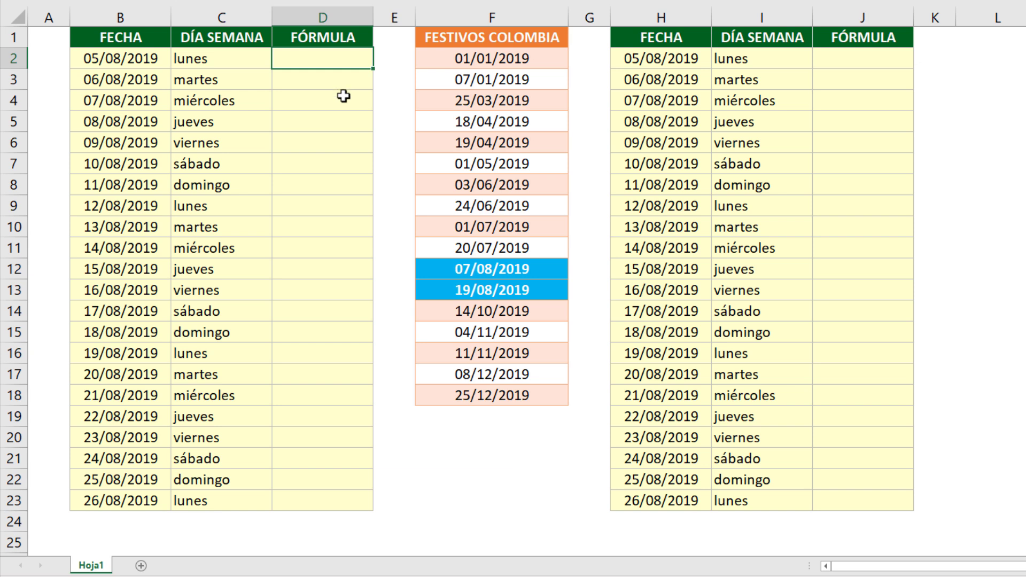
text(=)
text(O()
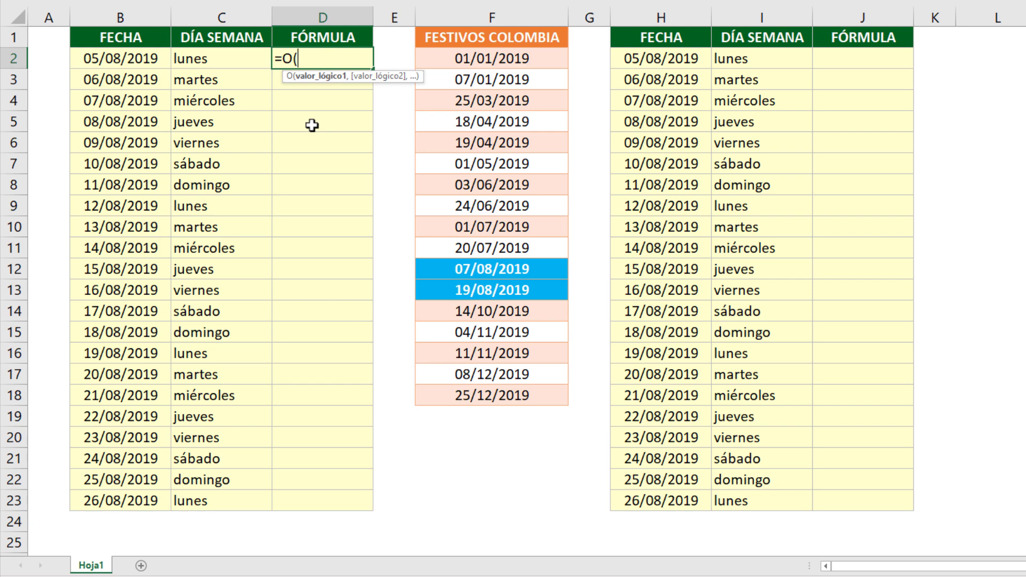
text(dia)
key(Down)
key(Down)
key(Down)
key(Down)
key(Down)
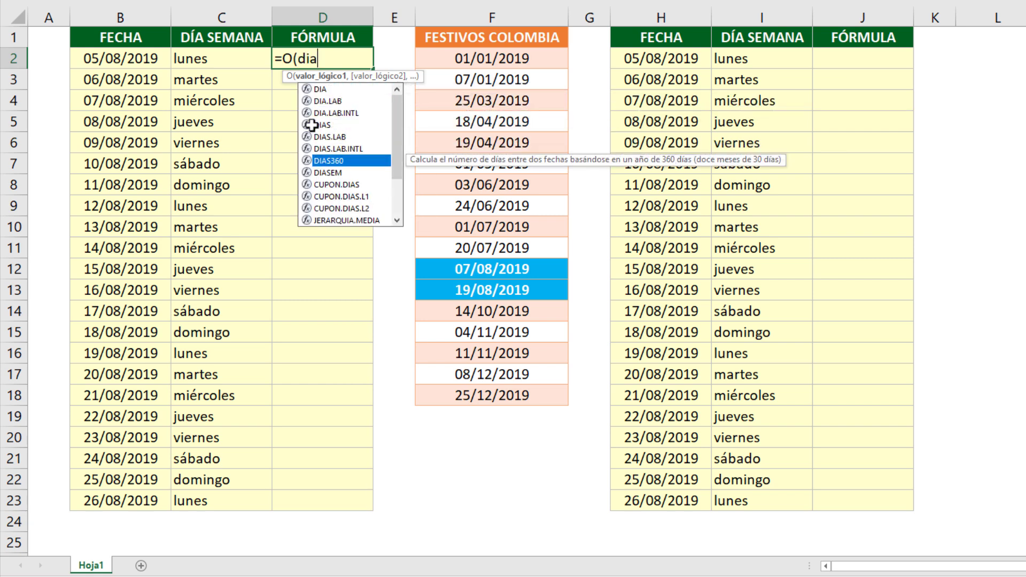
key(Tab)
key(BackSpace)
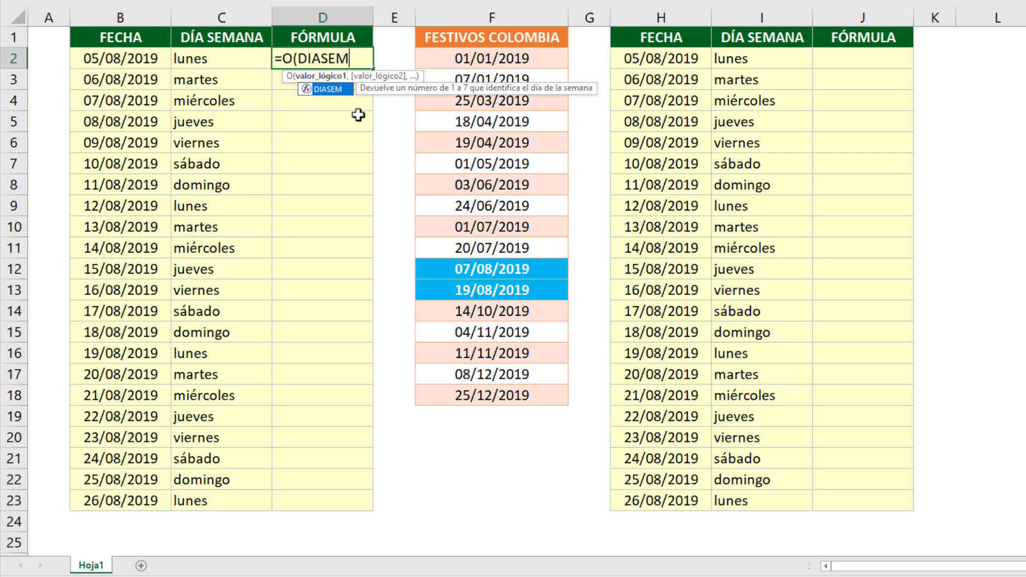
text(()
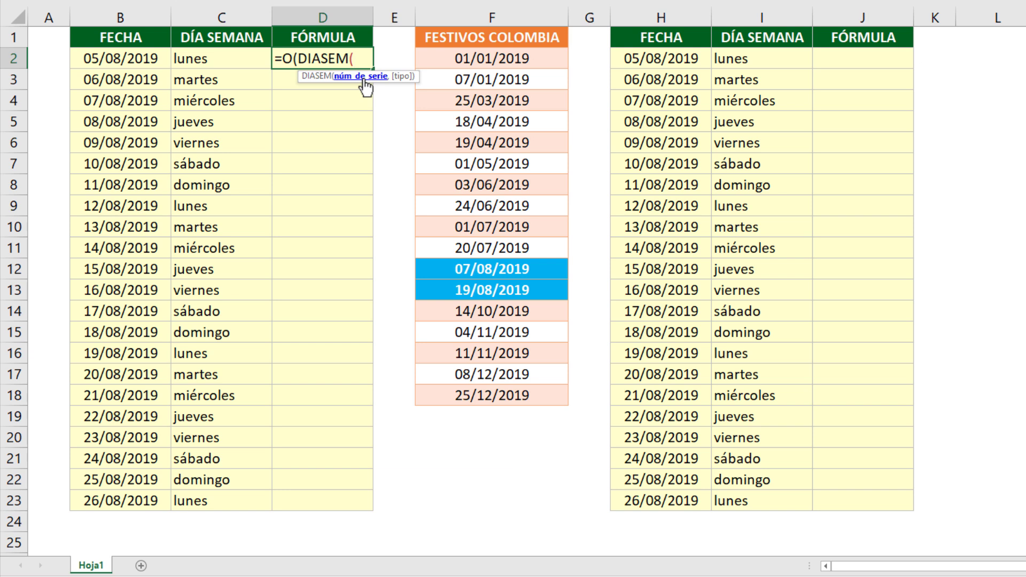
Complete the first condition as DIASEM($B2,2)=6, locking only the column of B2 and numbering days from Monday (1) to Sunday (7).
click(155, 59)
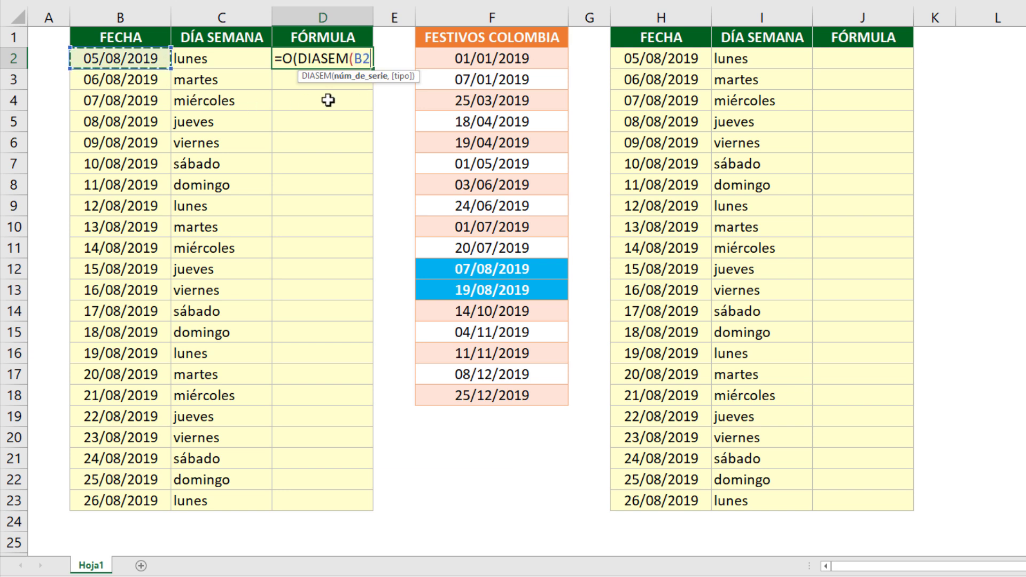
key(F4)
key(F4)
key(F4)
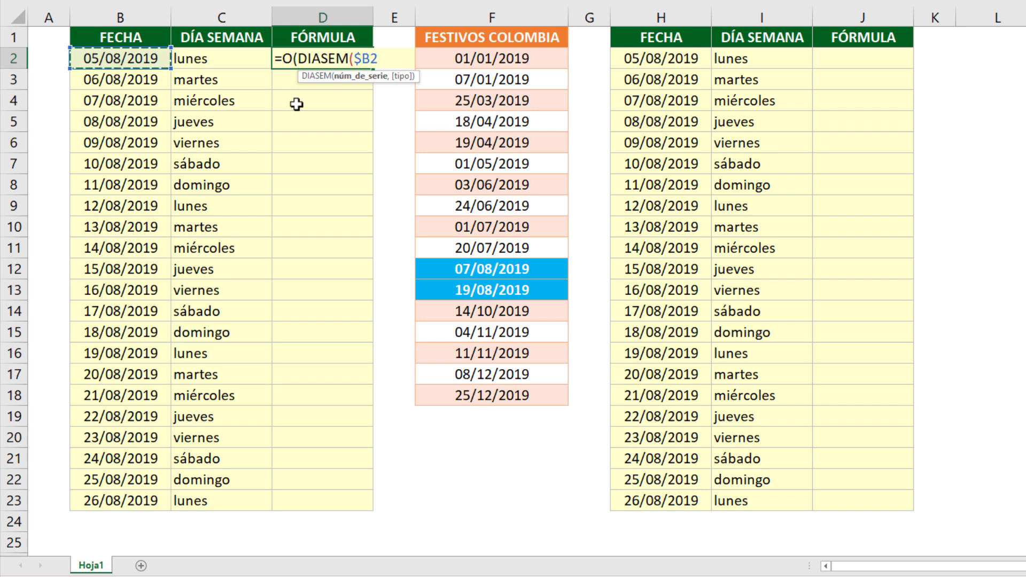
text(,)
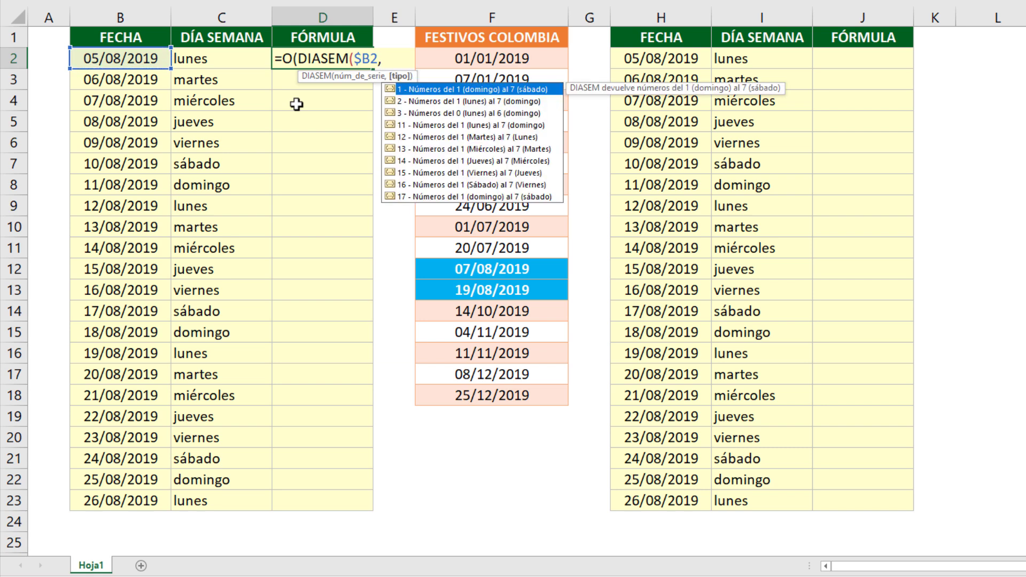
click(436, 100)
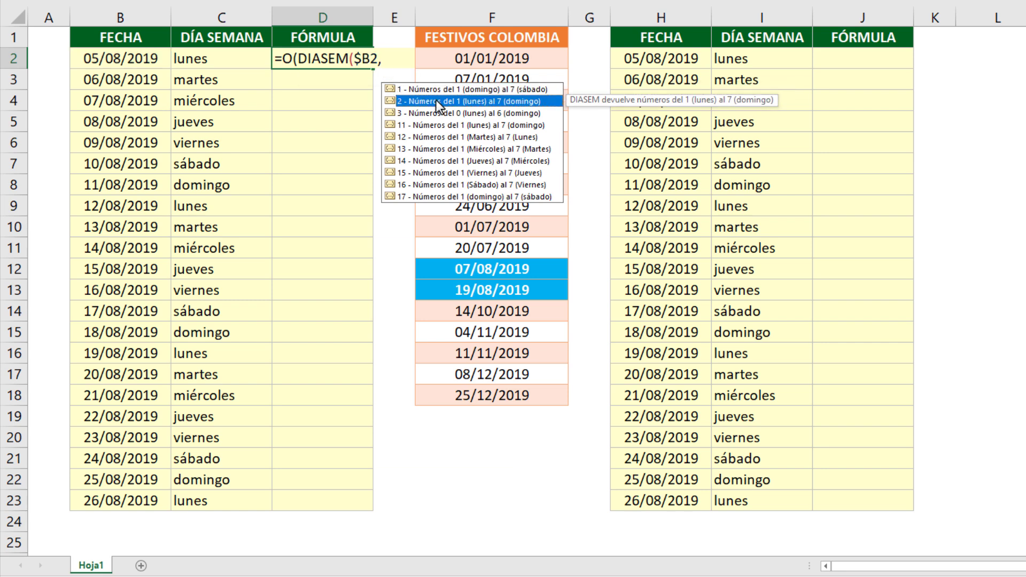
double_click(505, 101)
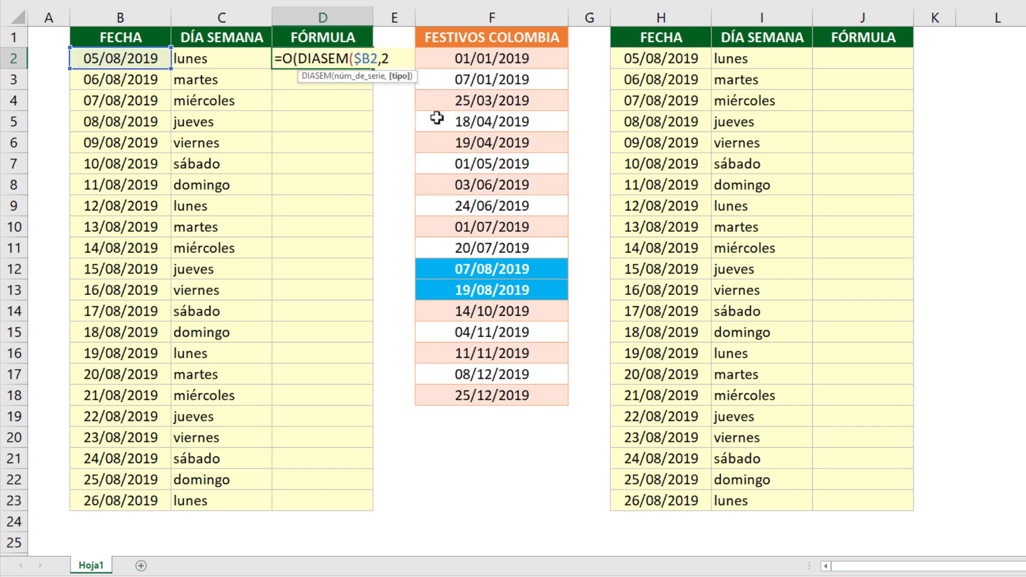
text()=)
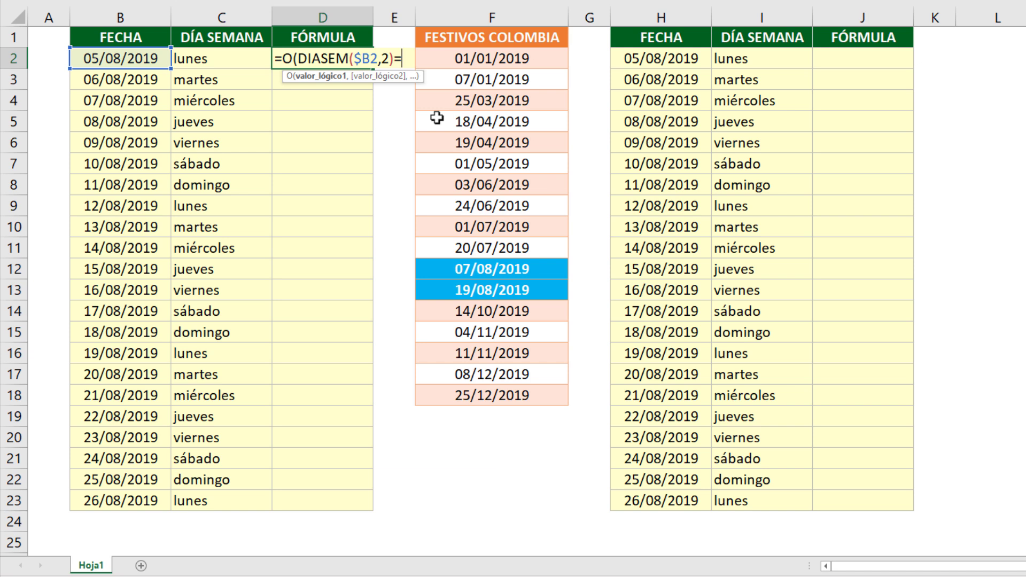
text(6)
Evaluate the DIASEM($B2,2)=6 condition in place within the D2 formula, and restore its expression.
click(335, 76)
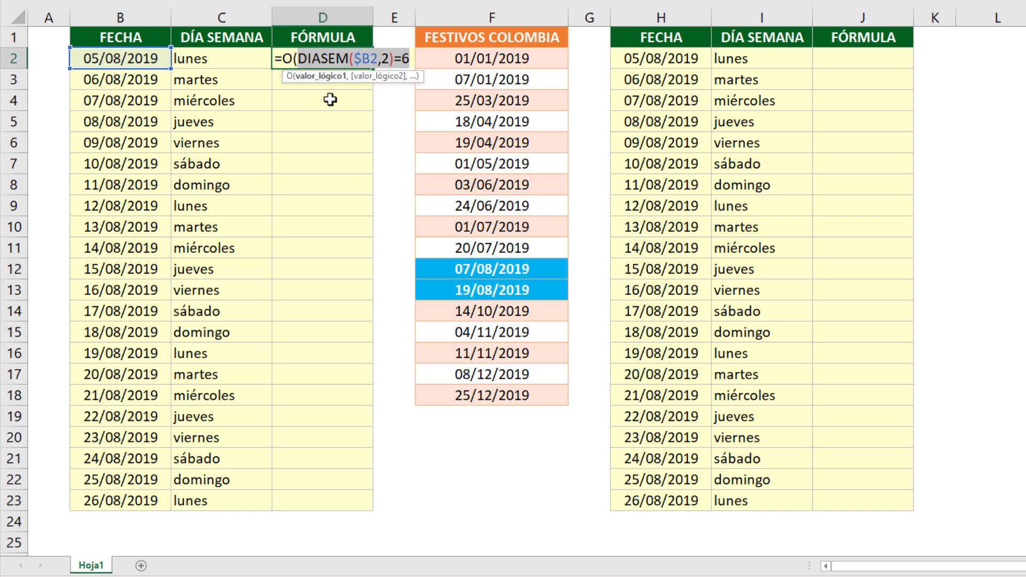
key(F9)
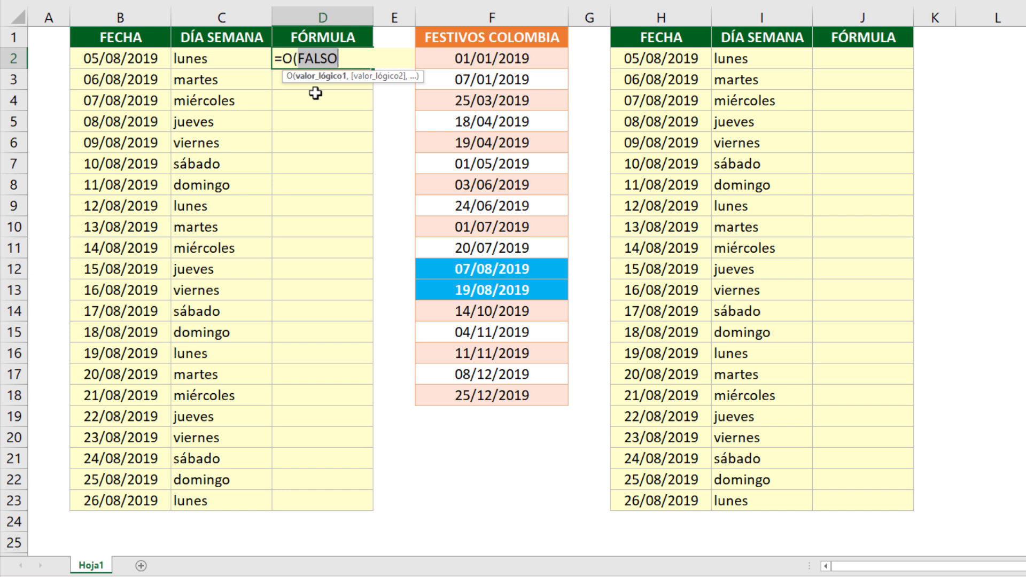
key(ctrl+z)
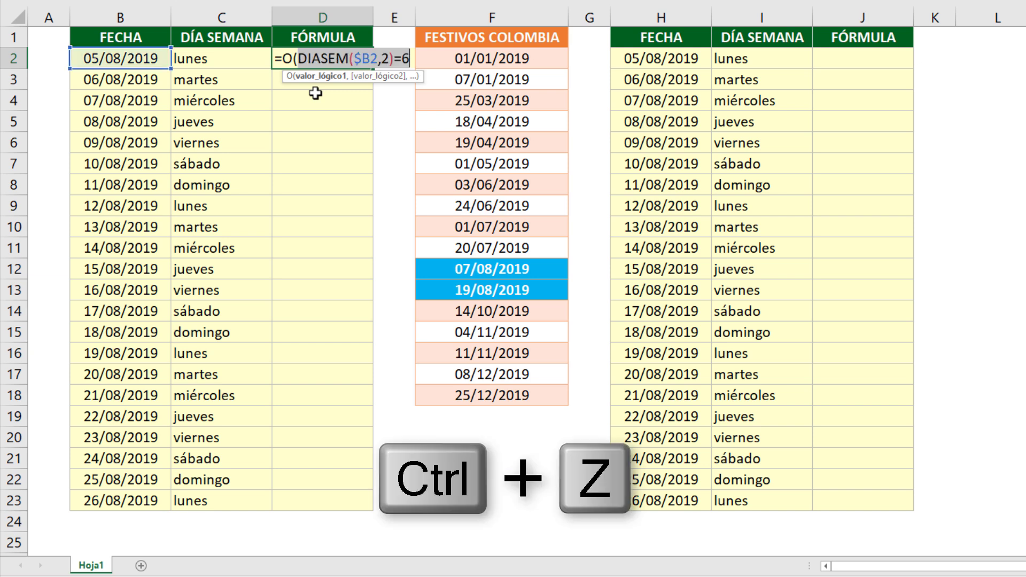
Duplicate the first condition as the second O argument and change it to DIASEM($B2,2)=7.
key(ctrl+c)
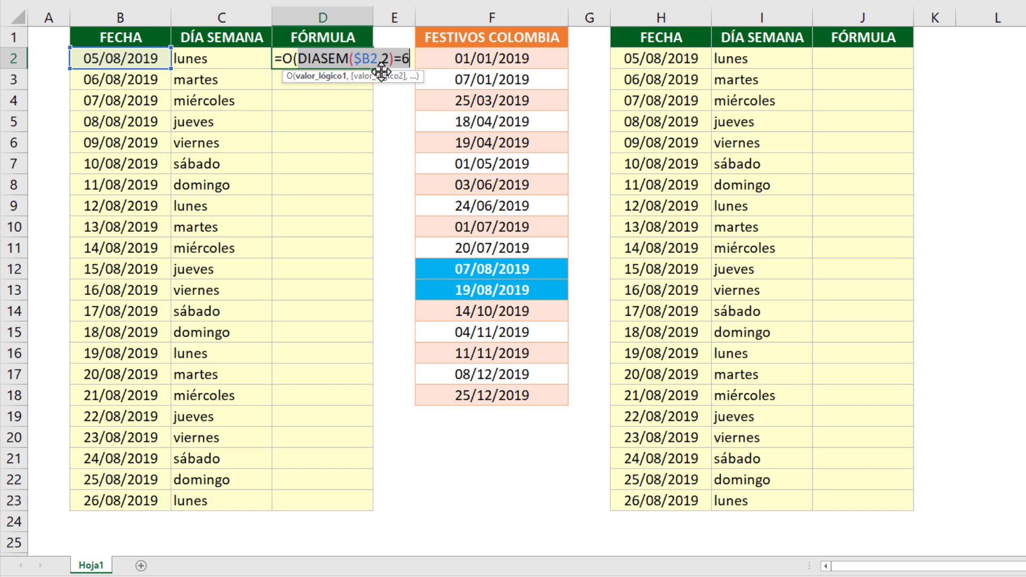
click(410, 59)
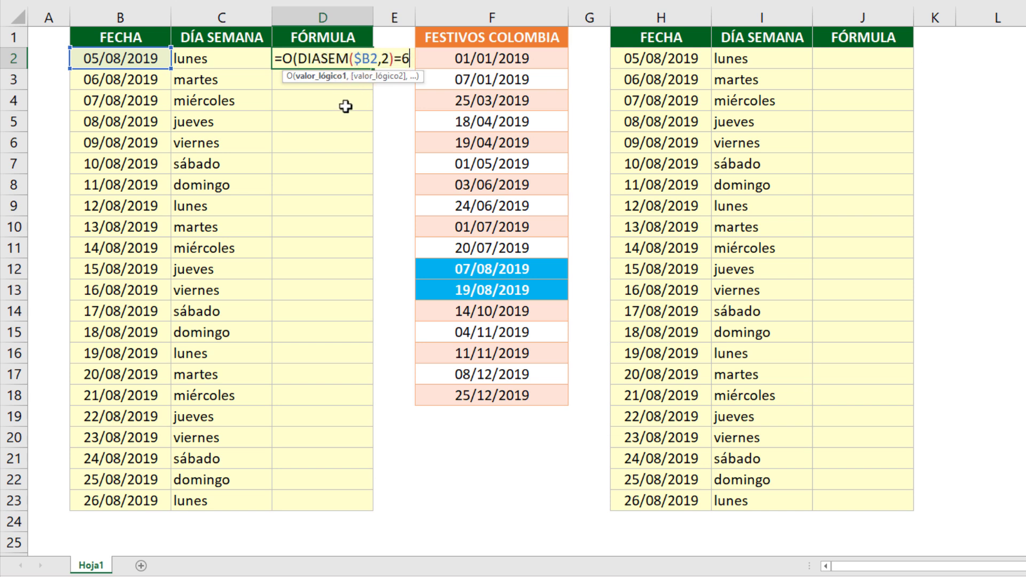
text(,)
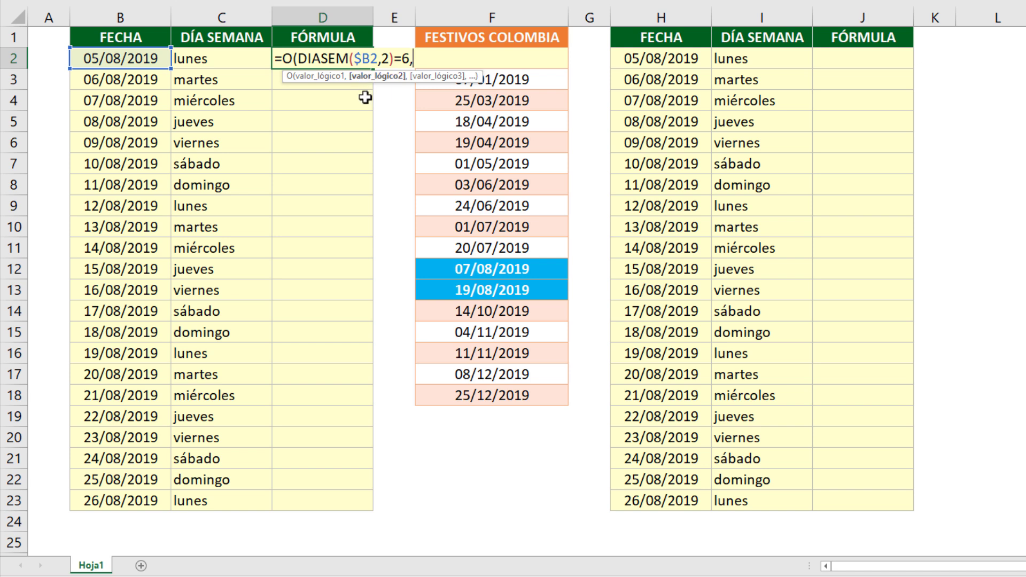
key(ctrl+v)
key(BackSpace)
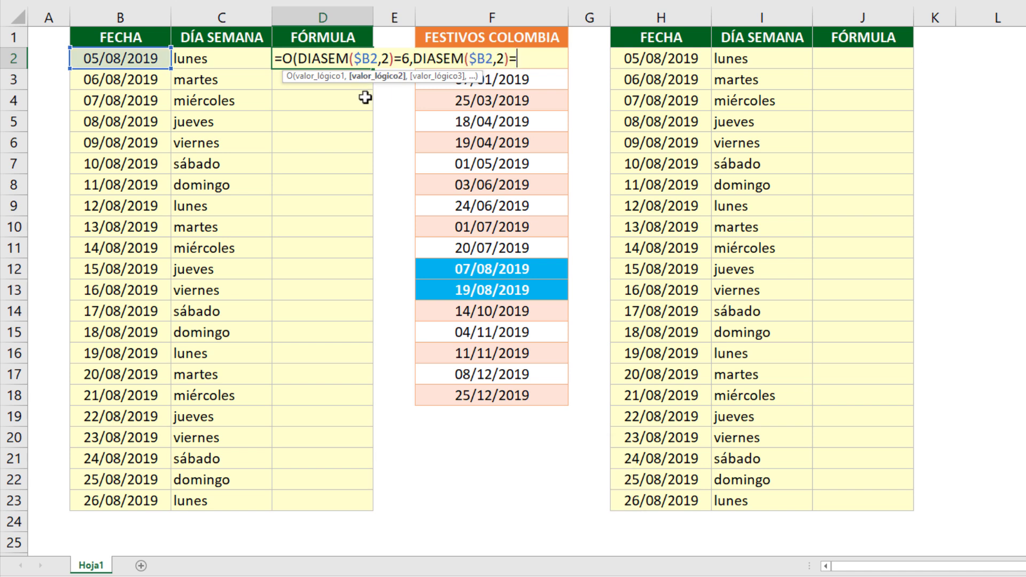
text(7)
Evaluate the second condition, DIASEM($B2,2)=7, in place and restore its expression.
click(385, 76)
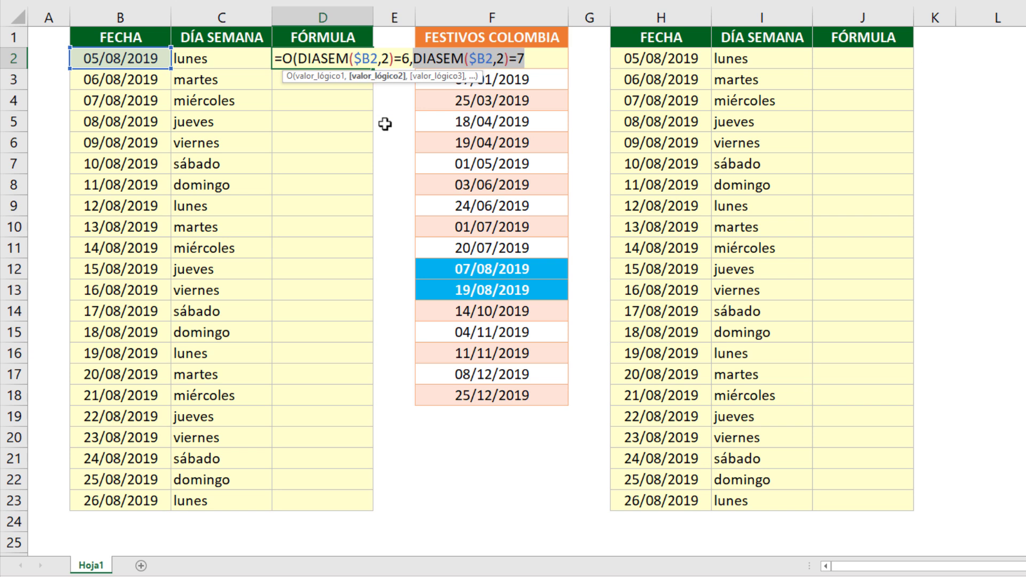
key(F9)
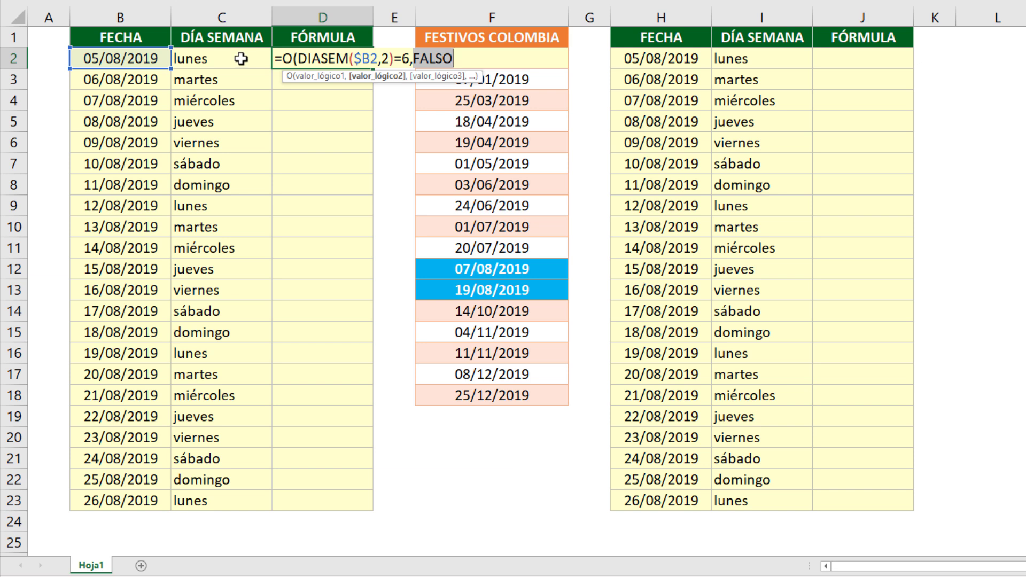
key(ctrl+z)
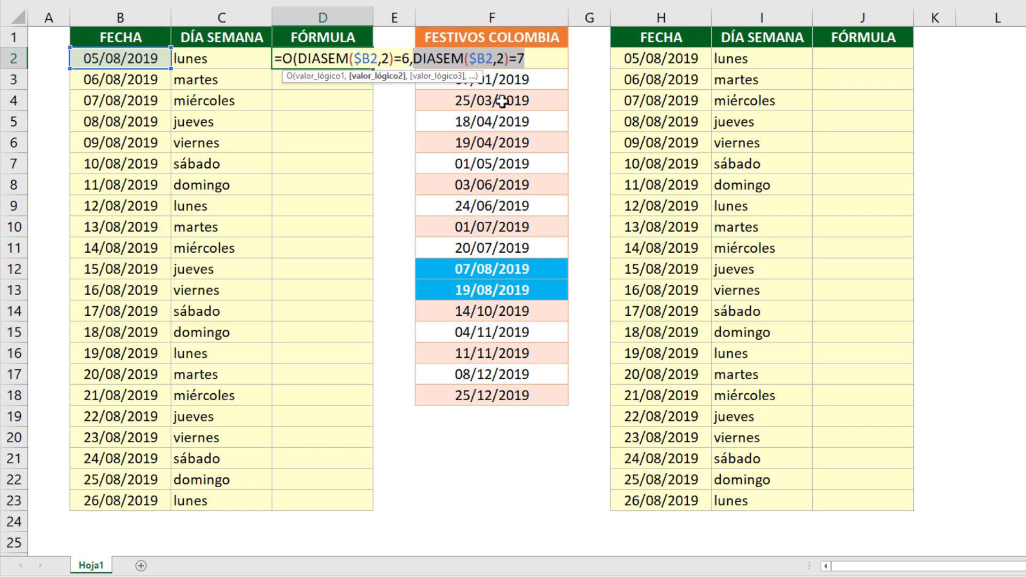
Add O($B2=$F$2:$F$18) as the third argument to compare the date with the absolute holiday range.
text(,o)
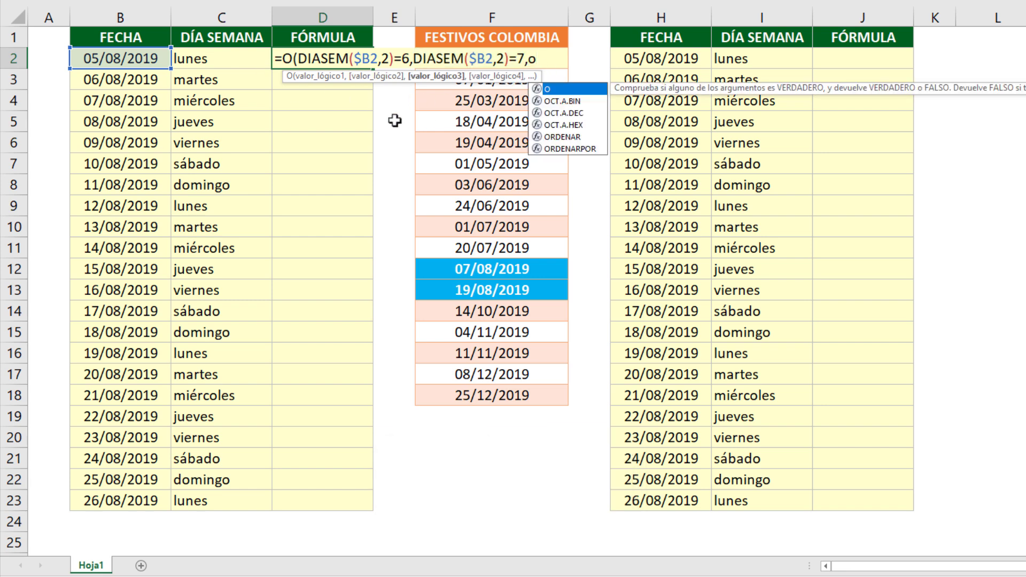
key(Tab)
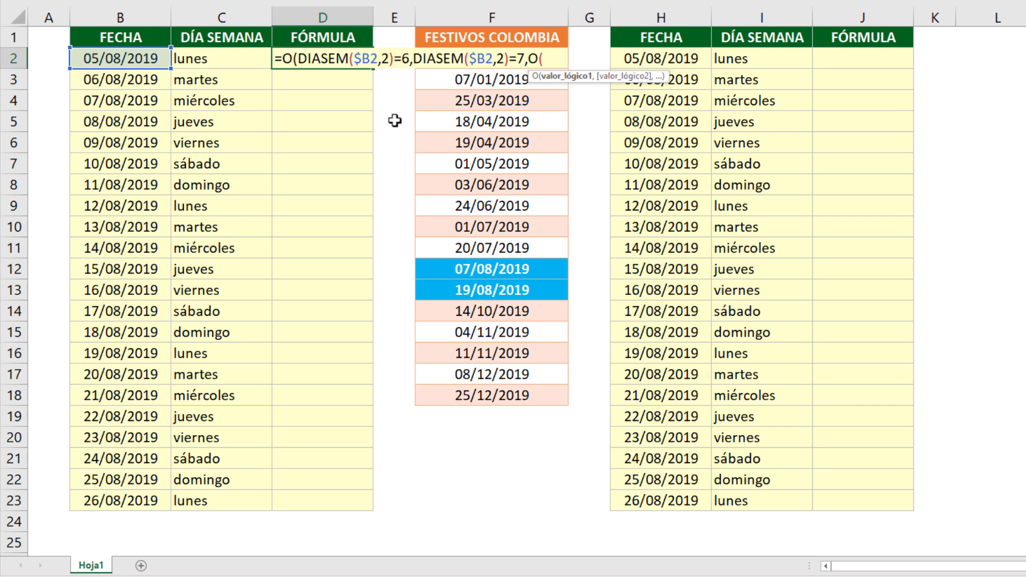
click(152, 60)
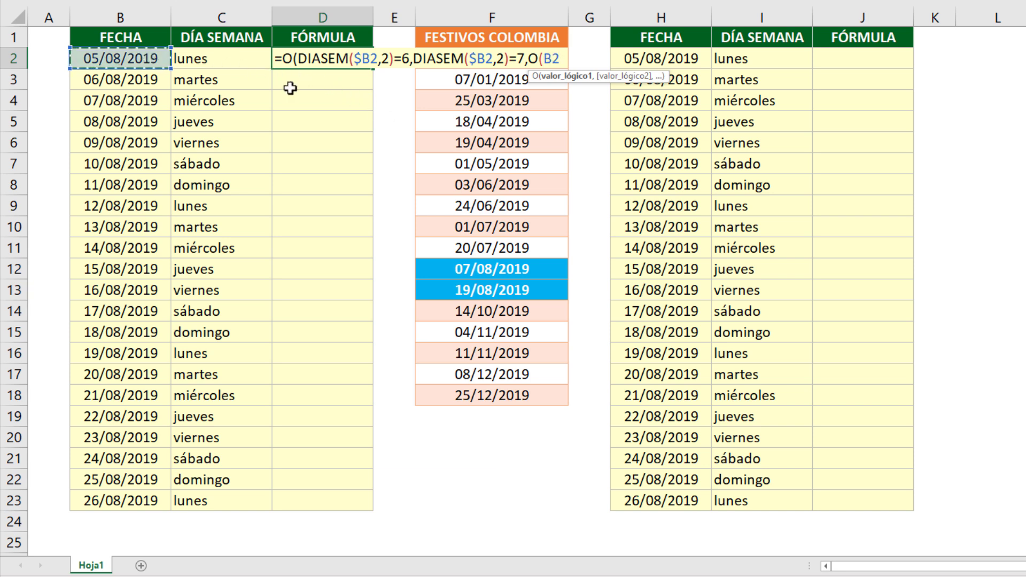
key(F4)
key(F4)
key(F4)
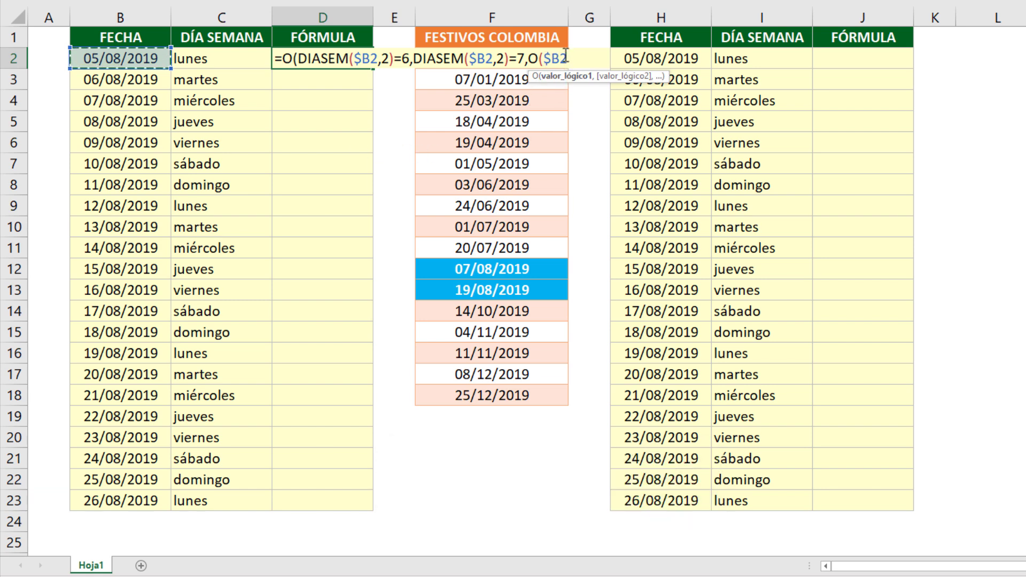
text(=)
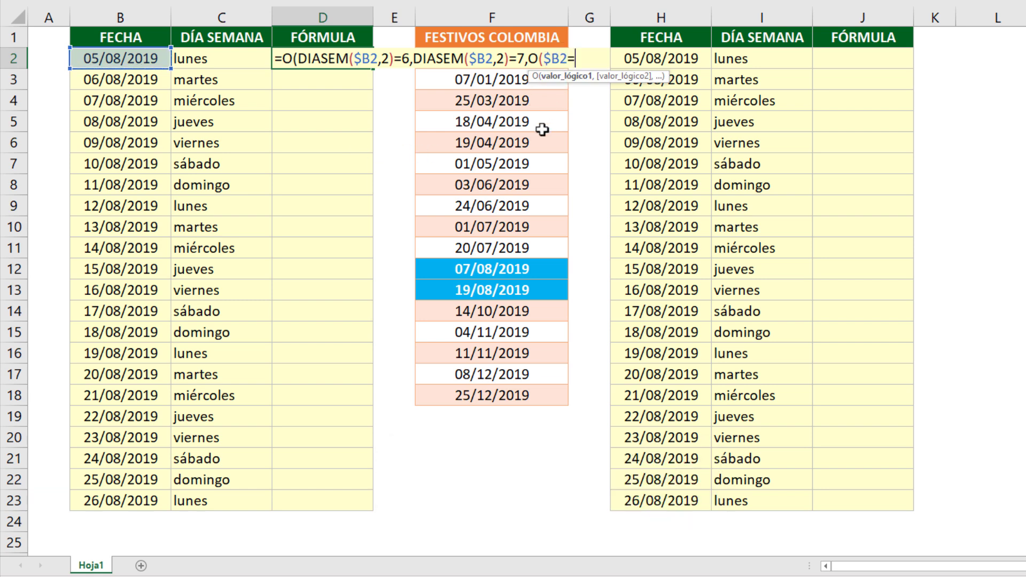
drag(534, 399, 544, 59)
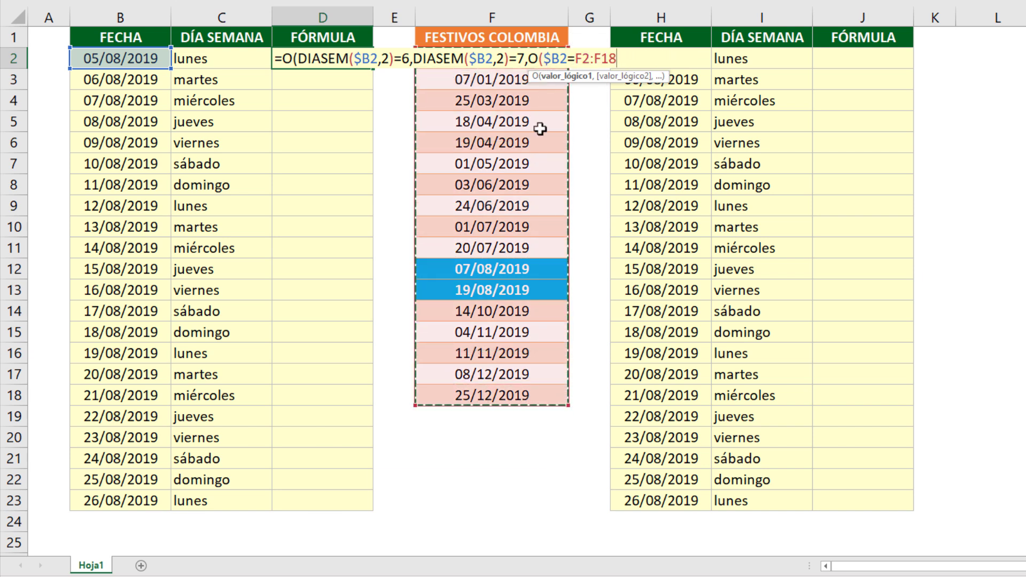
key(F4)
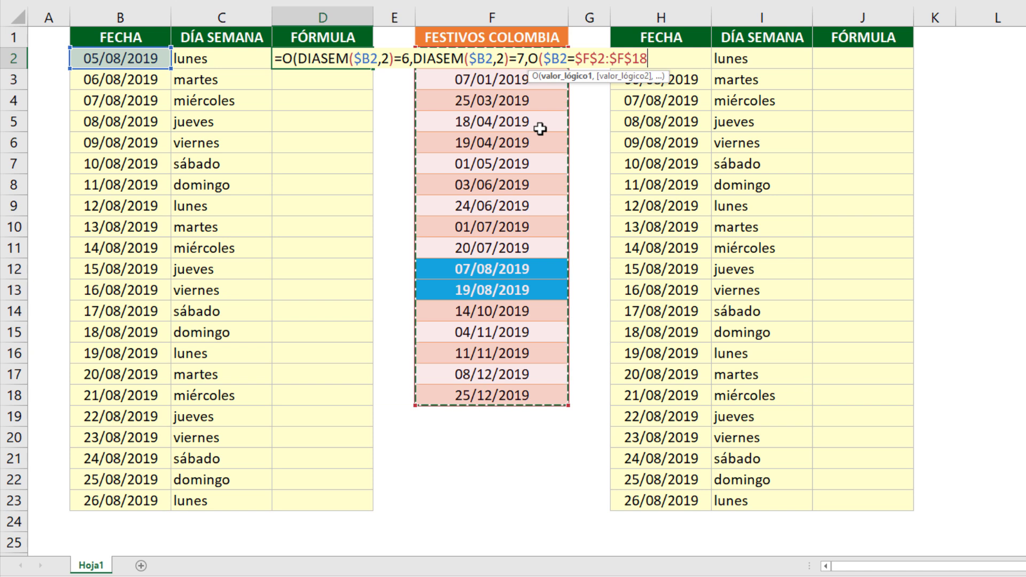
text())
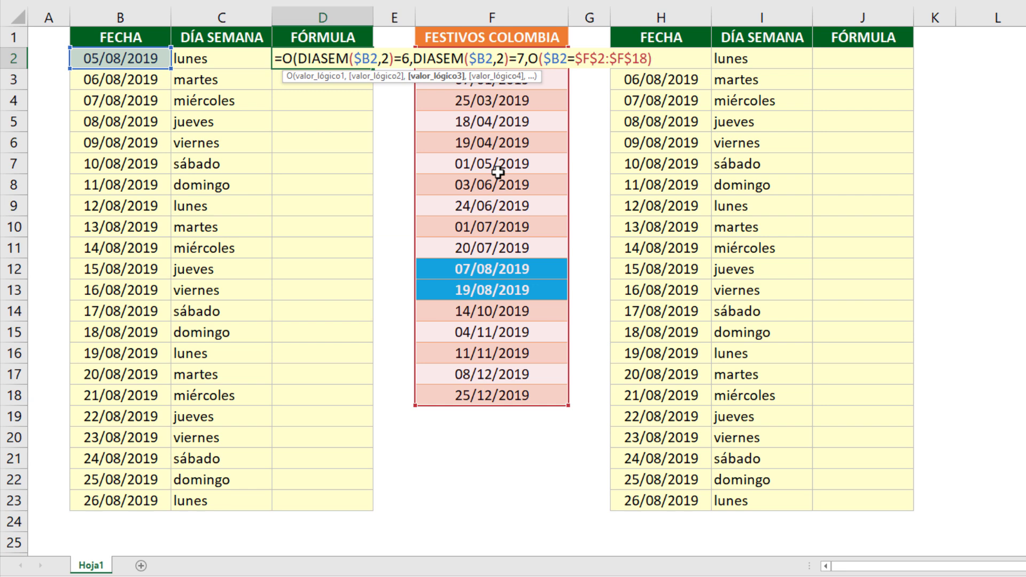
Evaluate the nested holiday condition O($B2=$F$2:$F$18) in place and restore its expression.
click(446, 78)
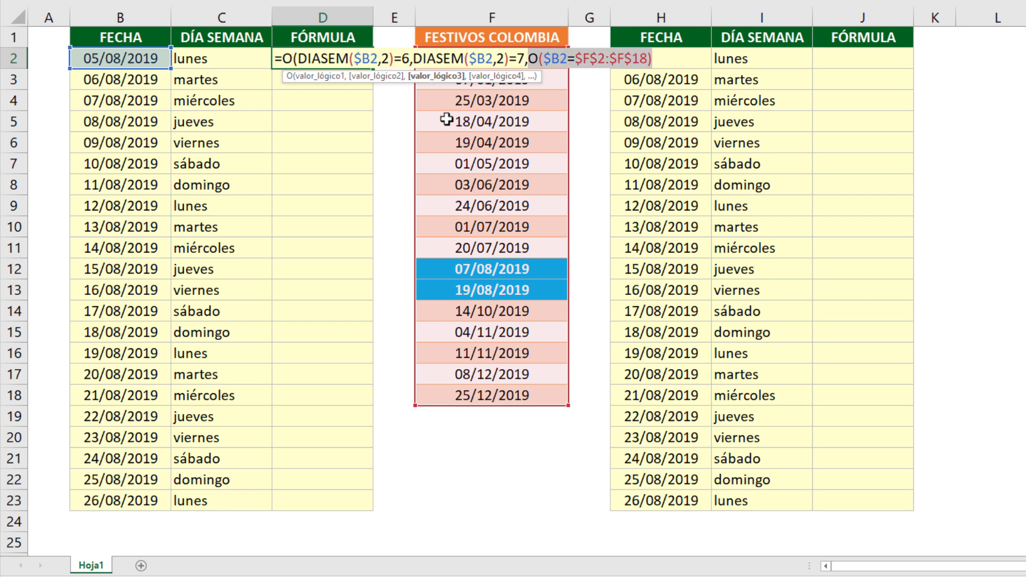
key(F9)
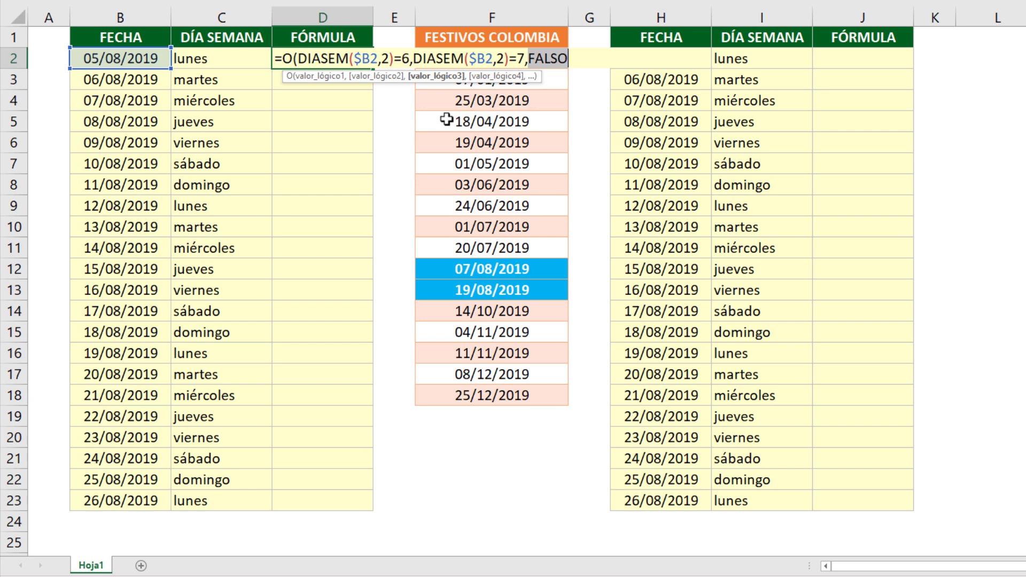
key(ctrl+z)
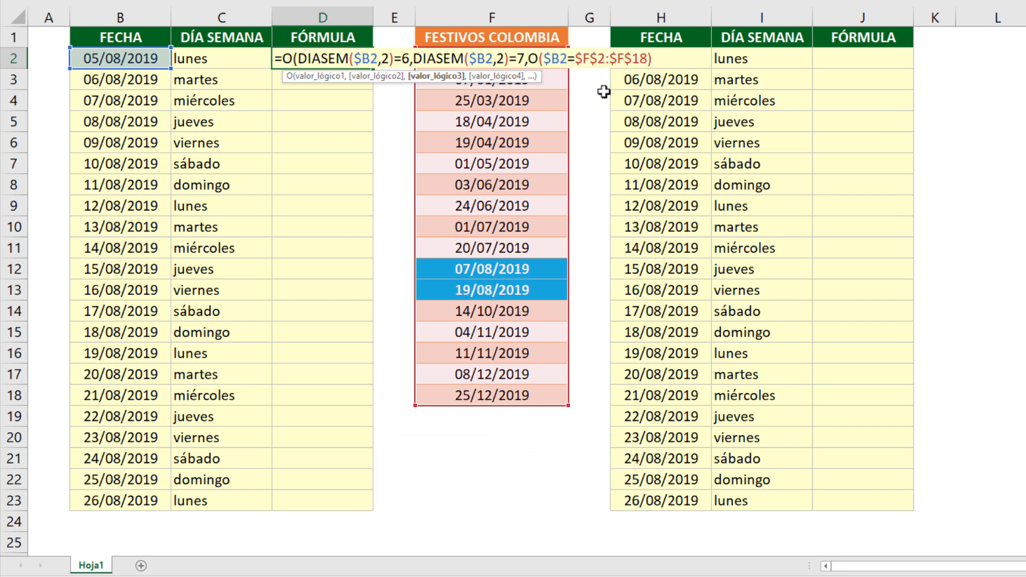
Close the outer O function, copy the full formula text, and enter the formula in D2 keeping that cell selected.
text())
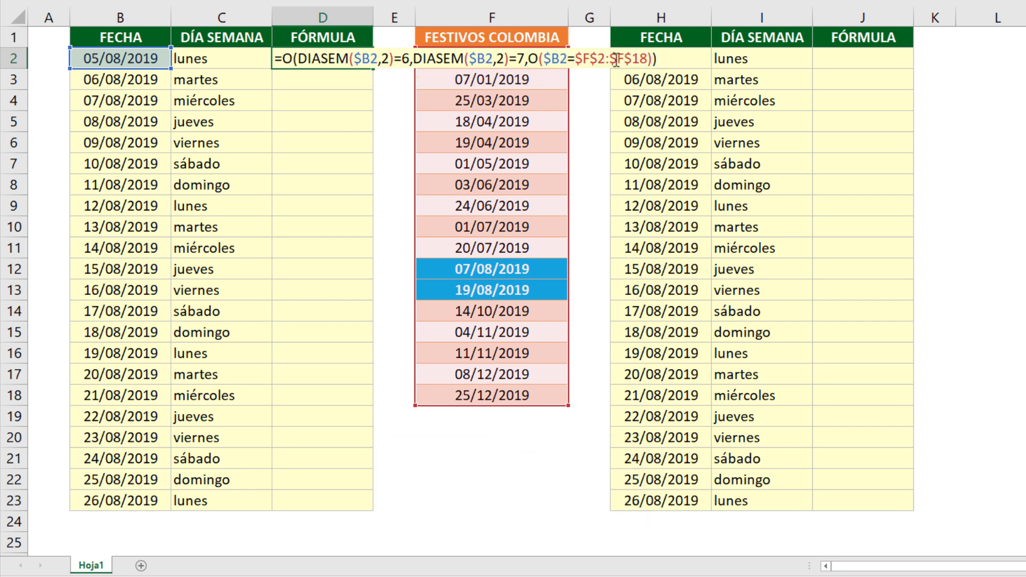
drag(658, 59, 229, 60)
key(ctrl+c)
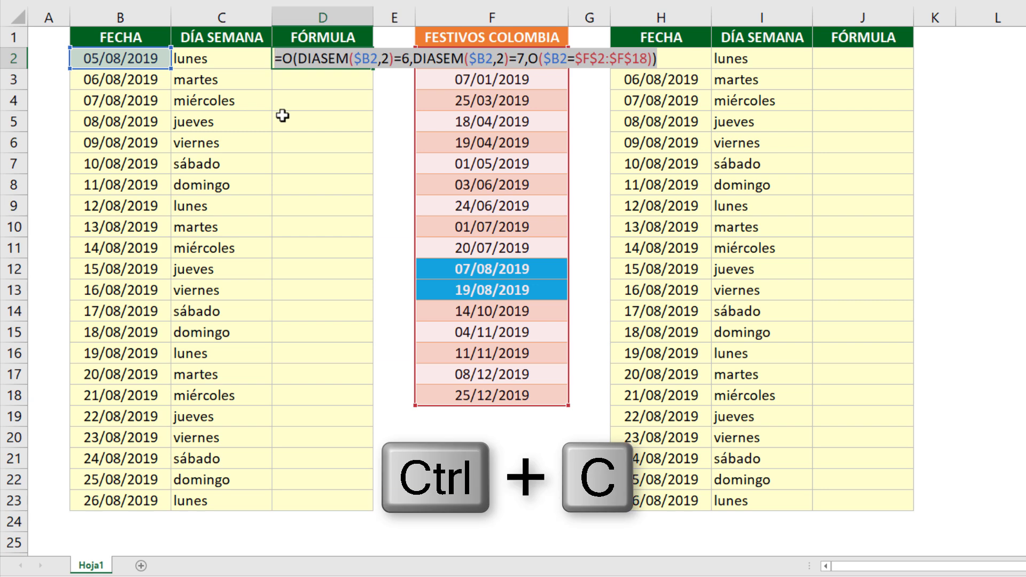
key(ctrl+Return)
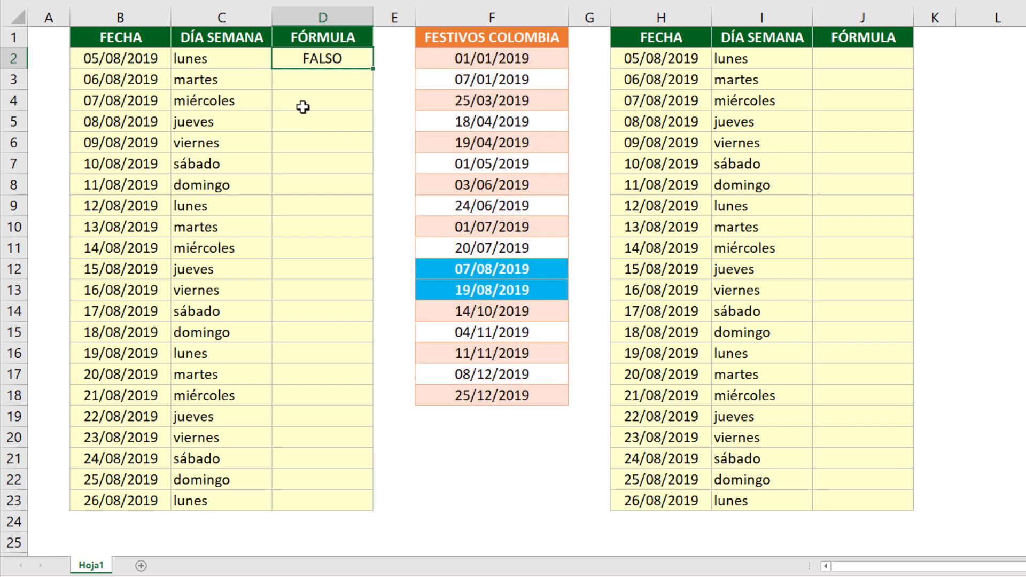
Fill the D2 formula down through D23 and select the result for 07/08/2019.
double_click(373, 68)
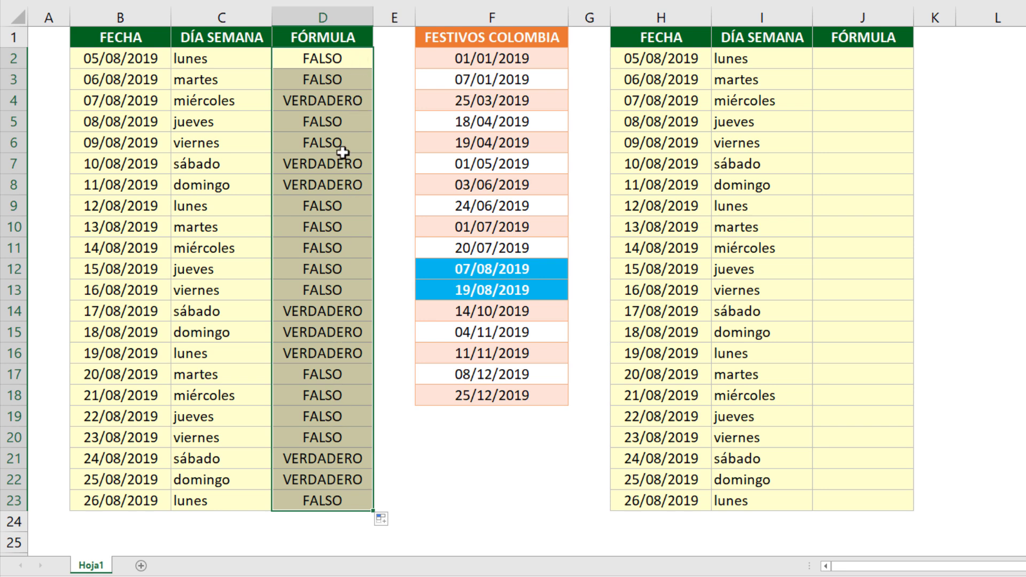
click(341, 103)
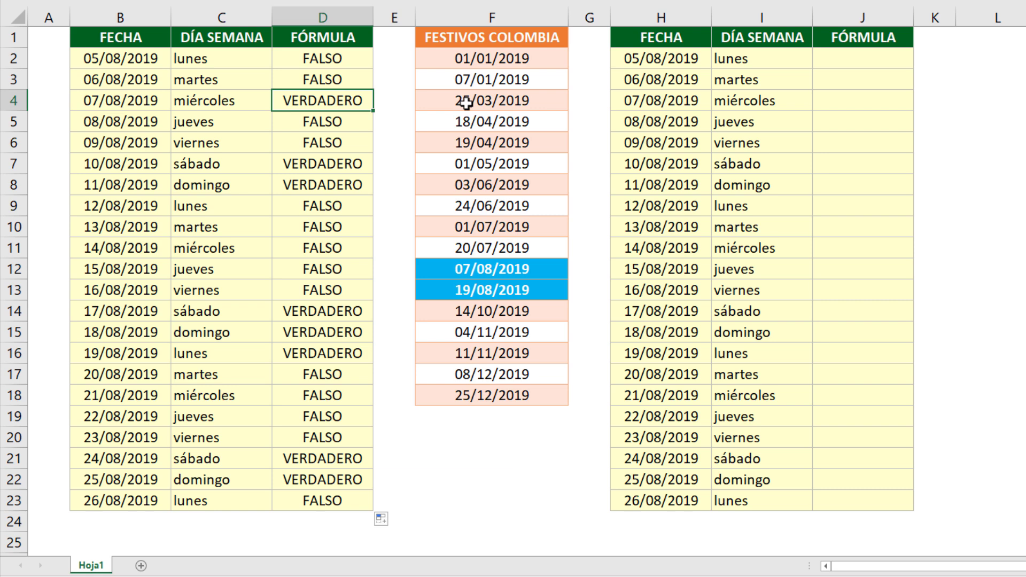
Create a formula-based conditional formatting rule for B2:D23 using the copied formula =O(DIASEM($B2,2)=6,DIASEM($B2,2)=7,O($B2=$F$2:$F$18)).
drag(151, 56, 318, 502)
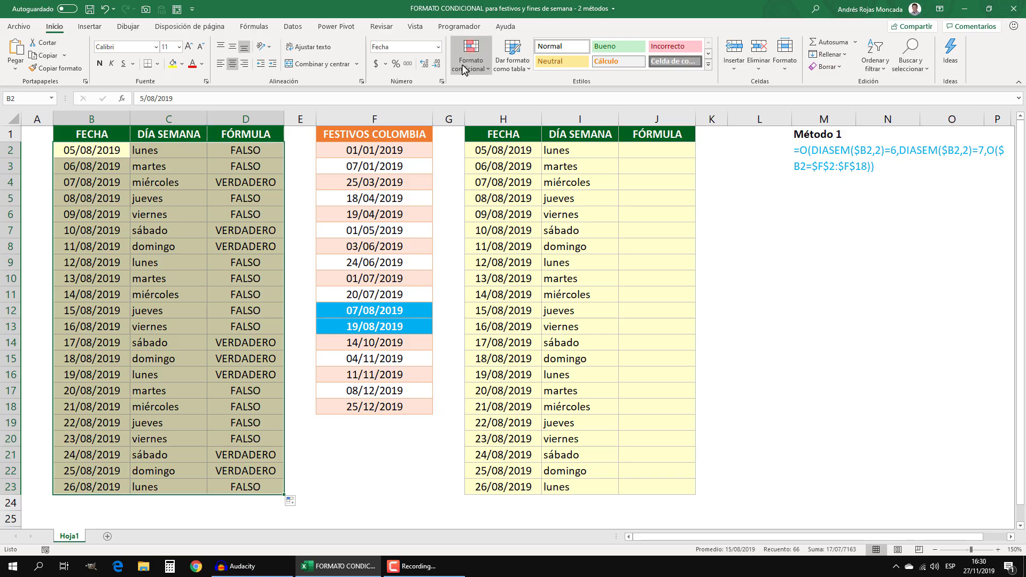
click(471, 53)
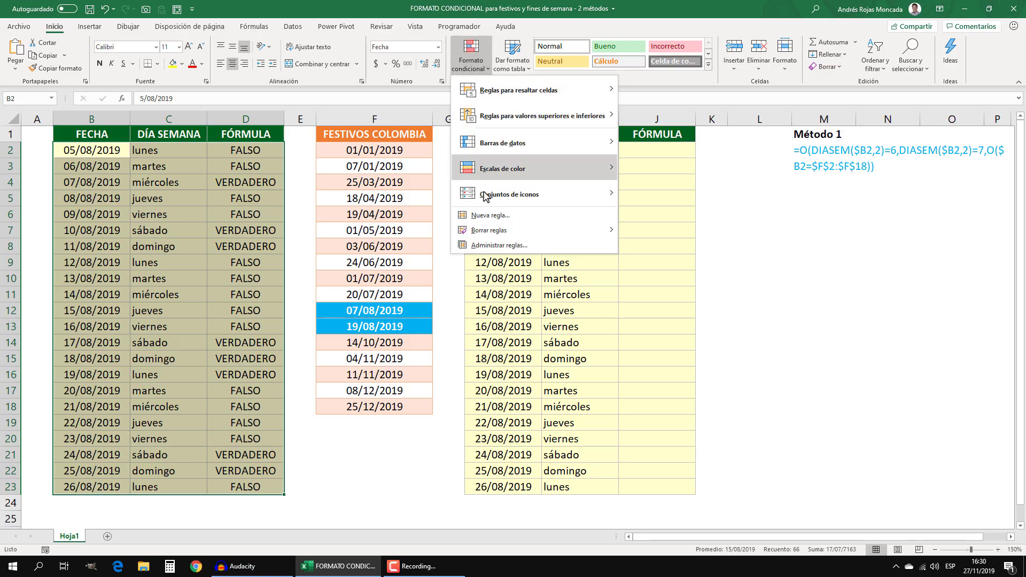
click(488, 218)
drag(456, 102, 411, 159)
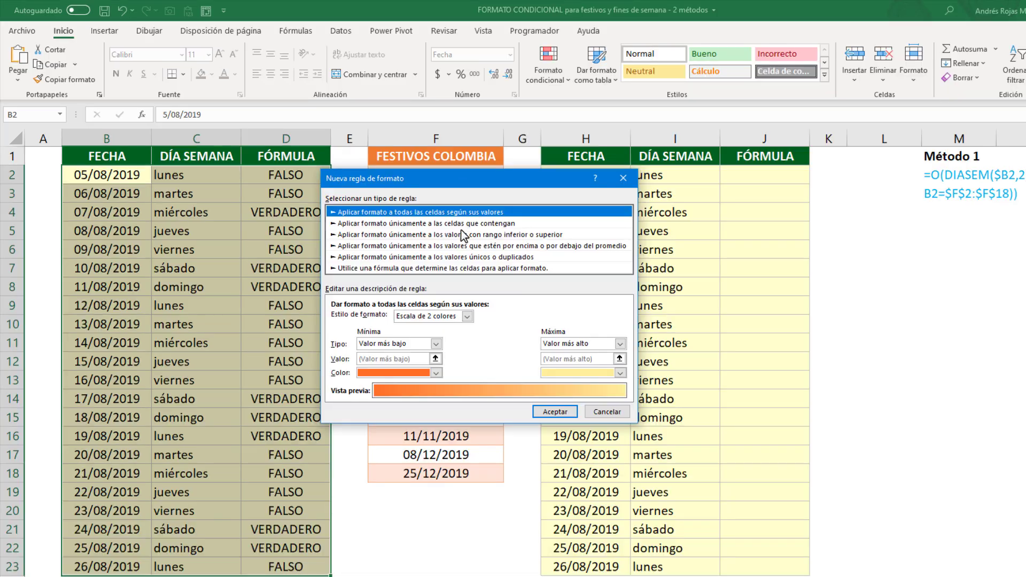
click(390, 230)
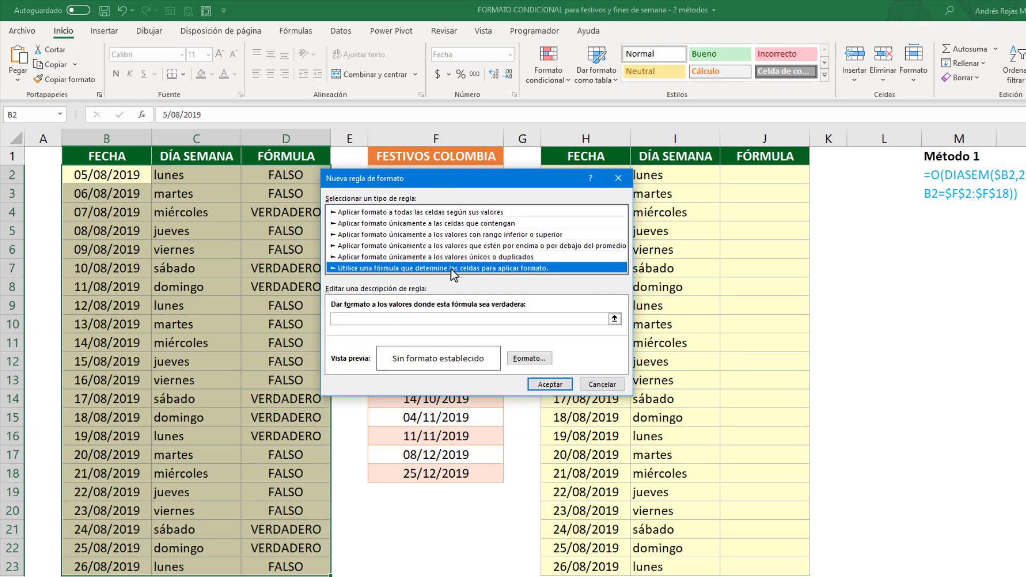
click(447, 317)
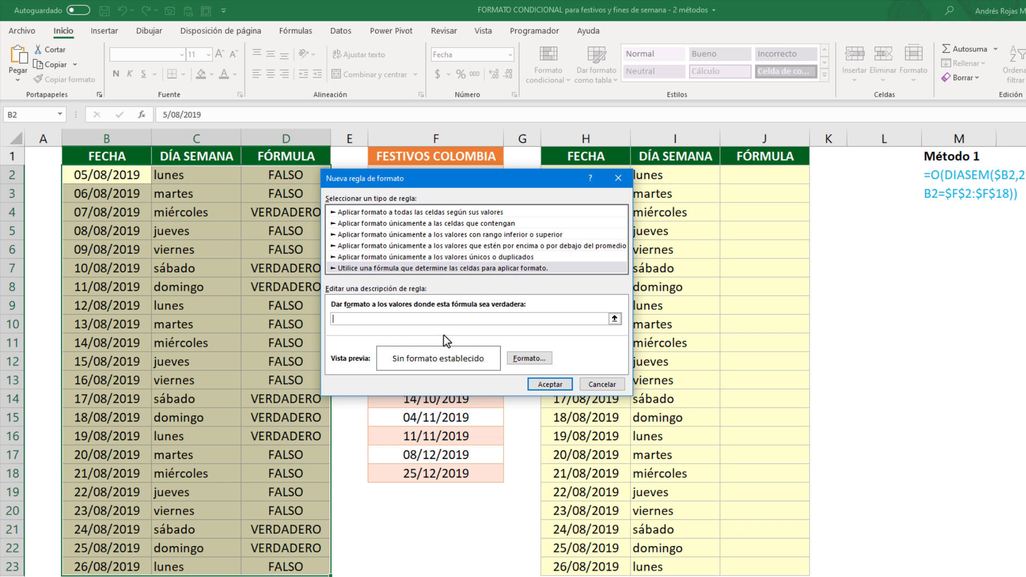
key(ctrl+v)
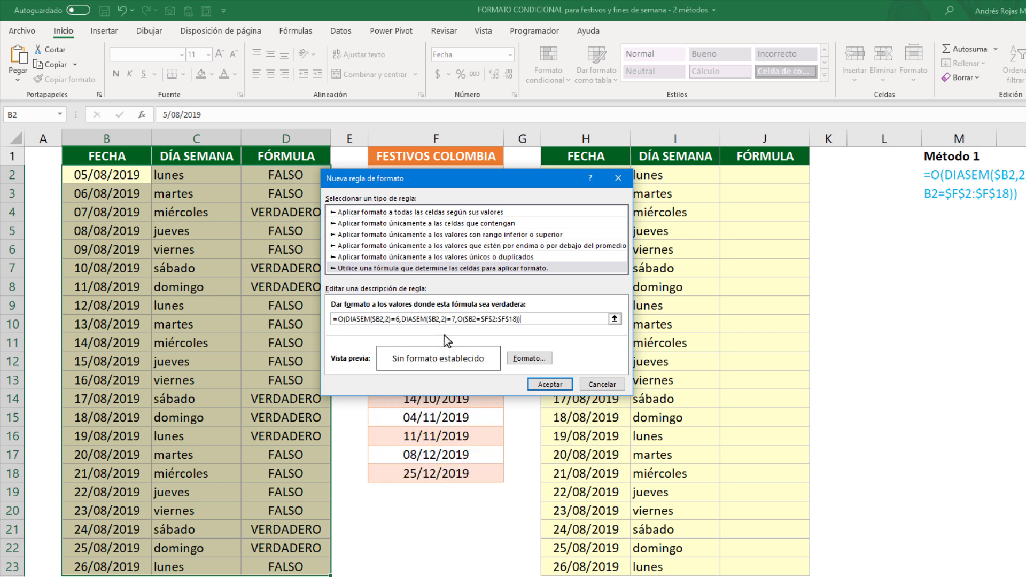
Give the rule a light blue fill with bold white text and apply it to the first table.
click(527, 355)
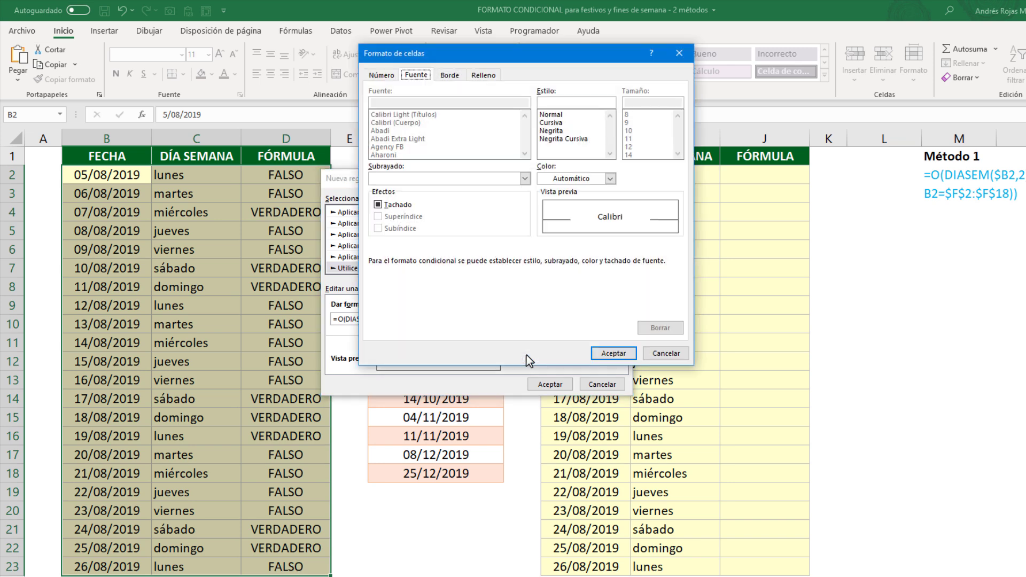
click(485, 75)
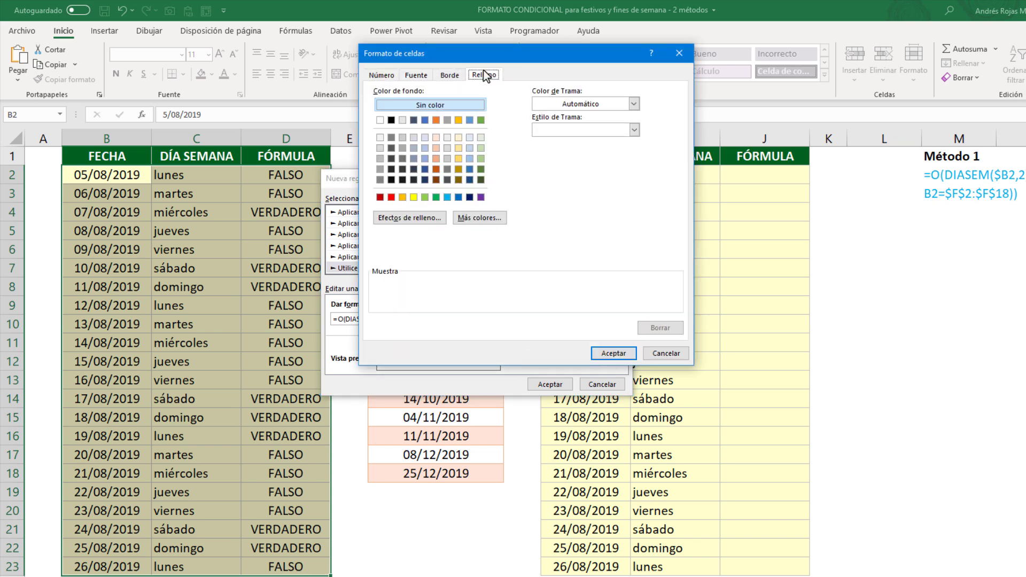
click(446, 198)
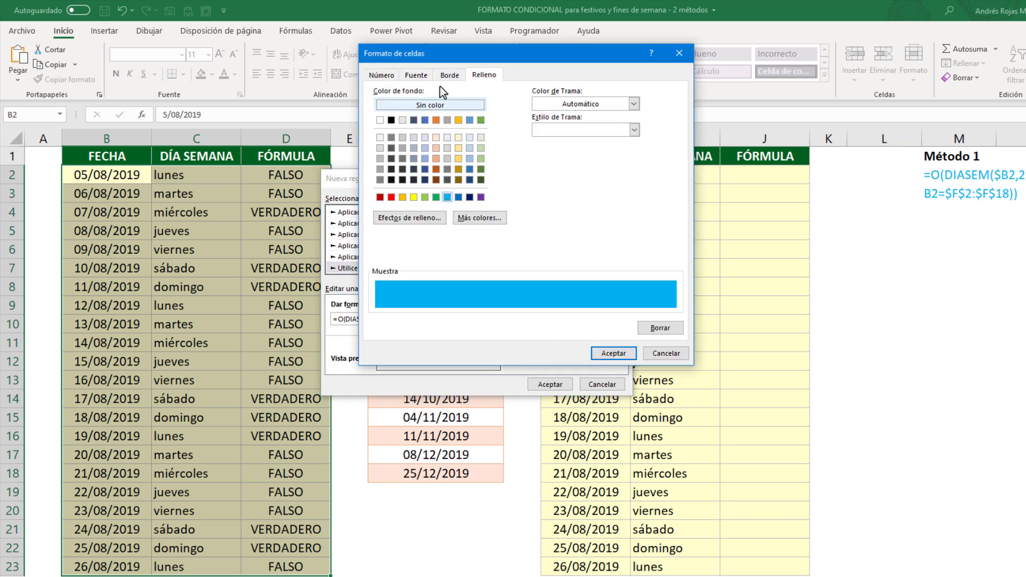
click(423, 77)
click(550, 130)
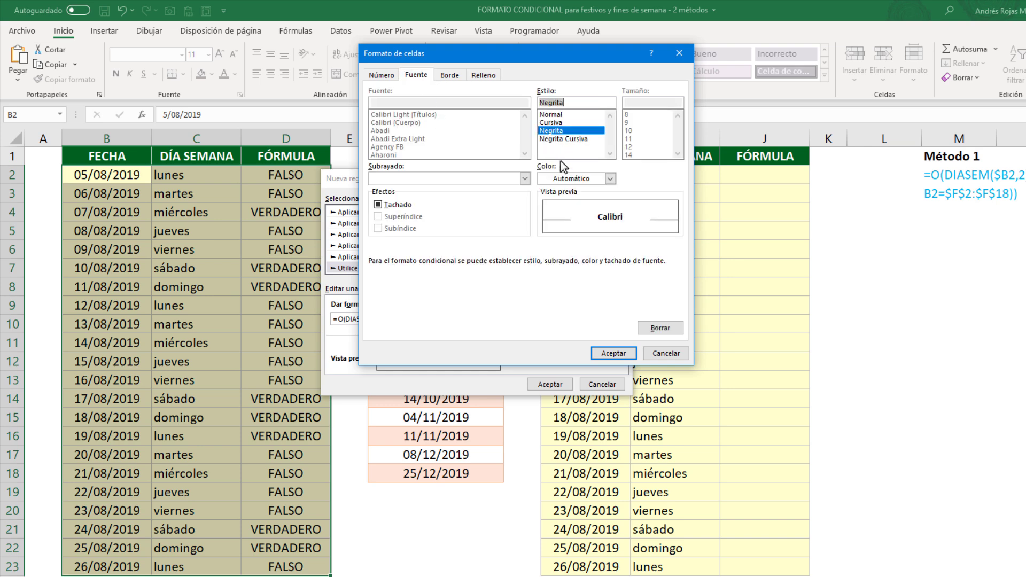
click(561, 179)
click(543, 229)
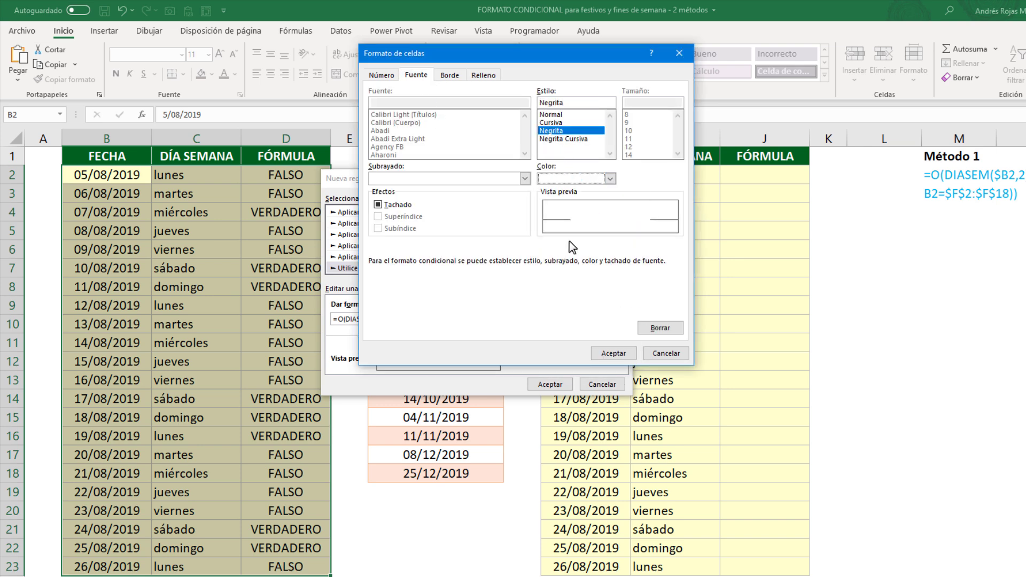
click(612, 353)
click(550, 384)
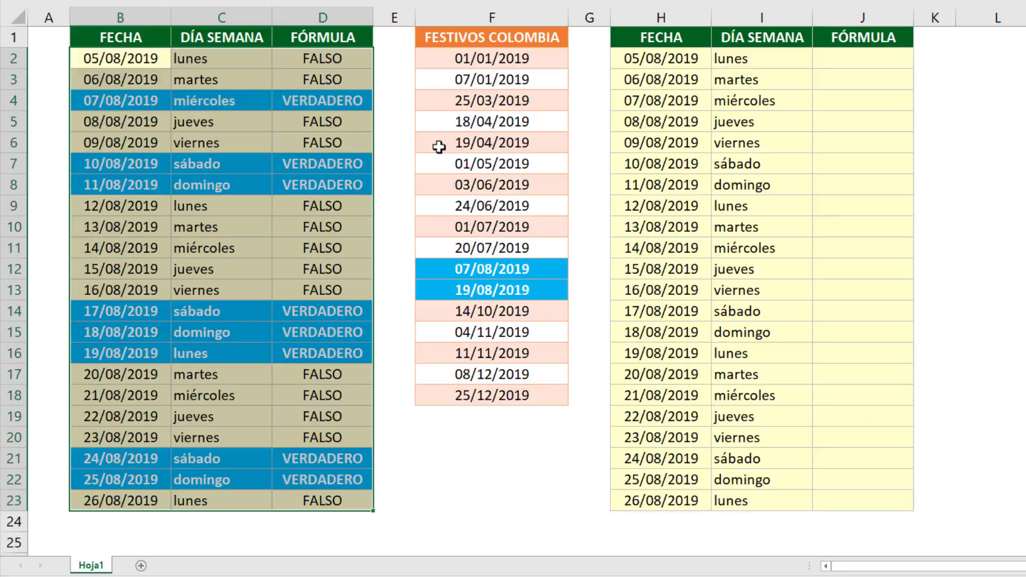
click(337, 129)
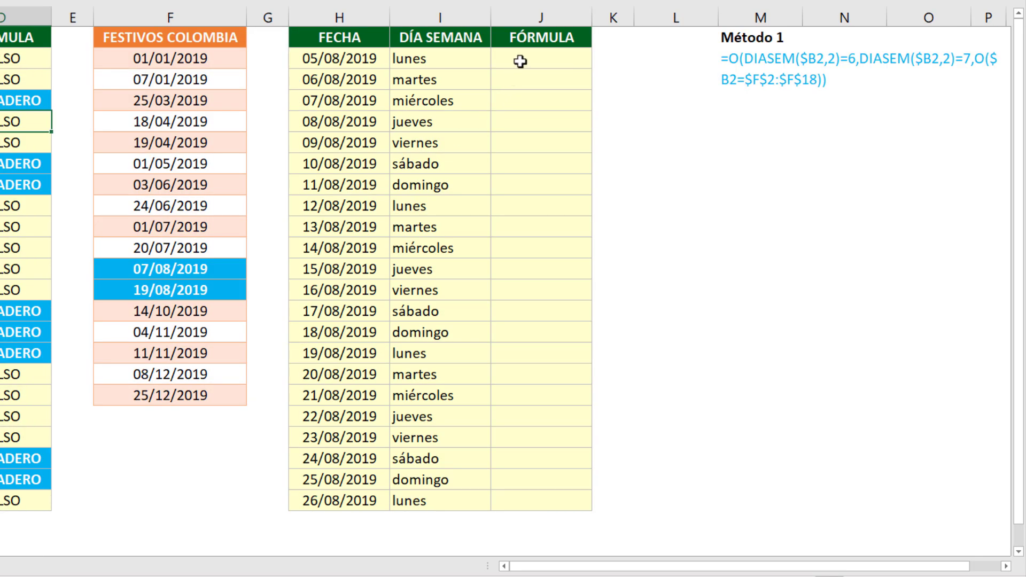
Start a DIAS.LAB formula in J2, the first FÓRMULA cell of the second table.
click(843, 59)
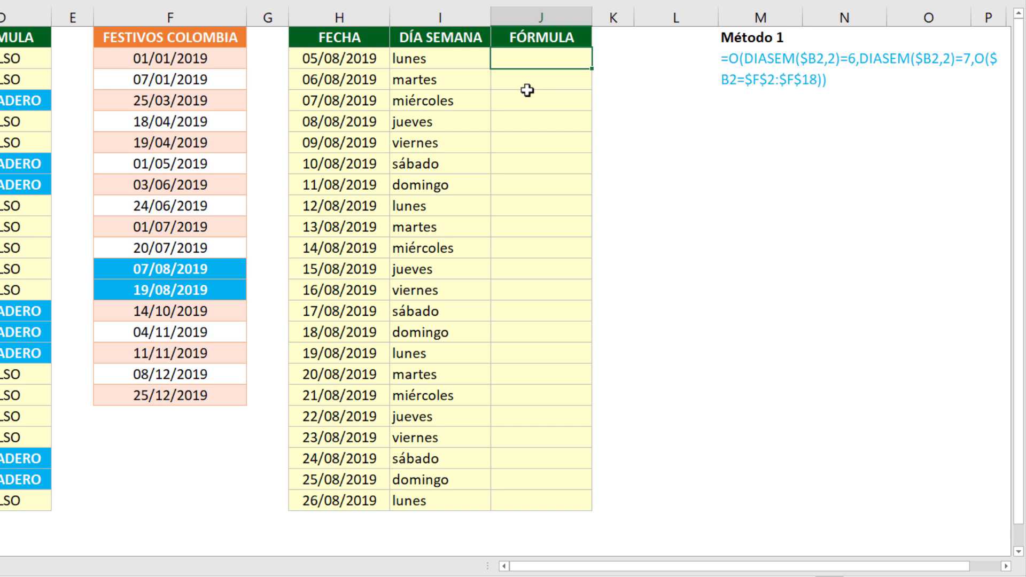
text(=d)
key(BackSpace)
text(dia)
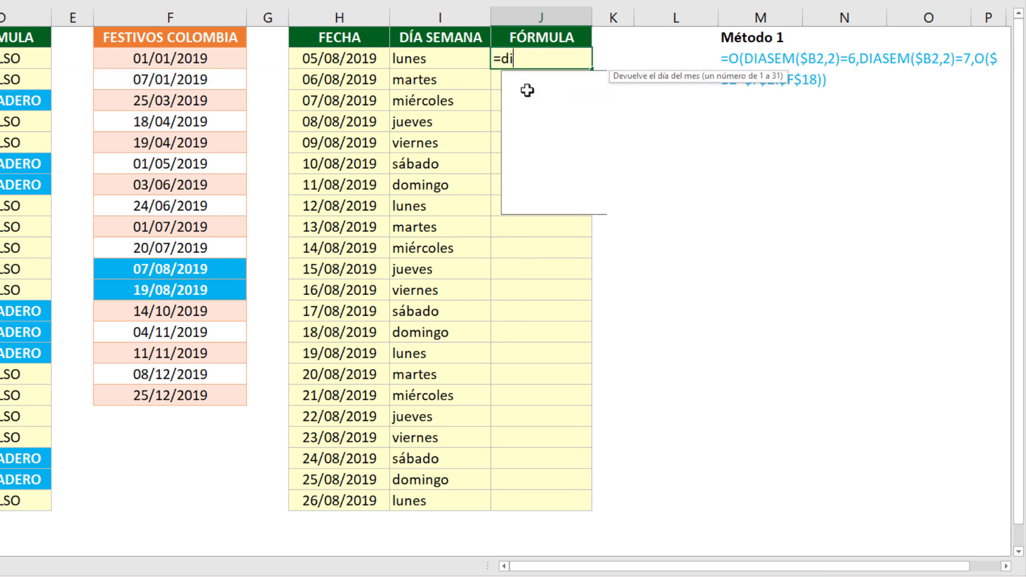
key(Down)
key(Down)
key(Down)
key(Down)
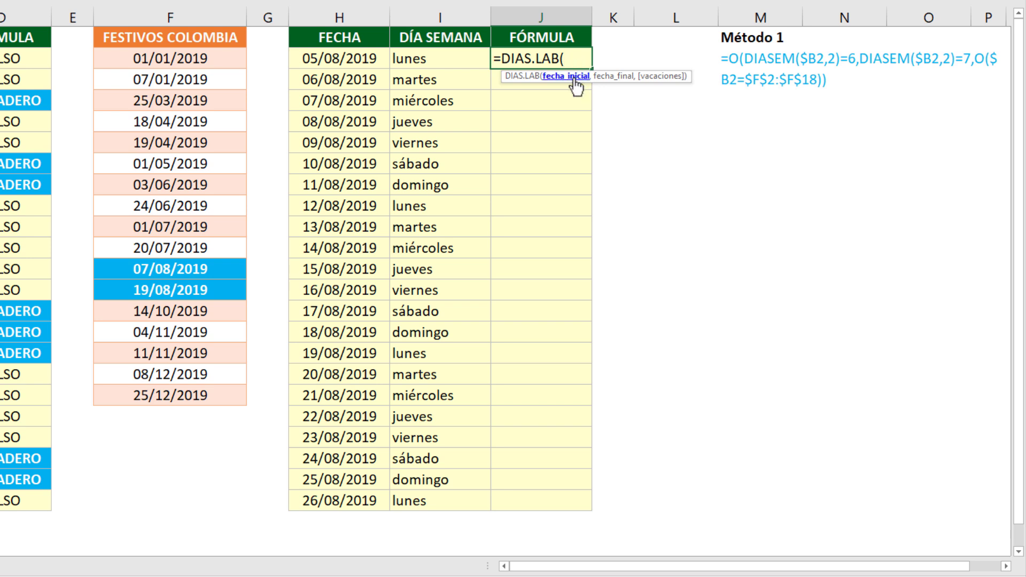
Set both the start date and end date arguments to $H2, locking only the column.
click(377, 59)
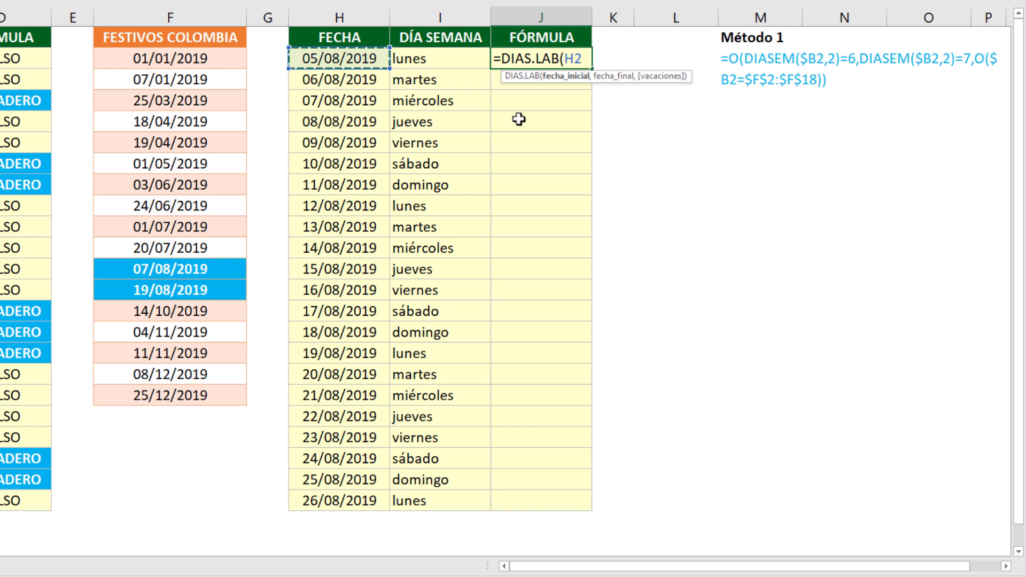
key(F4)
key(F4)
key(F4)
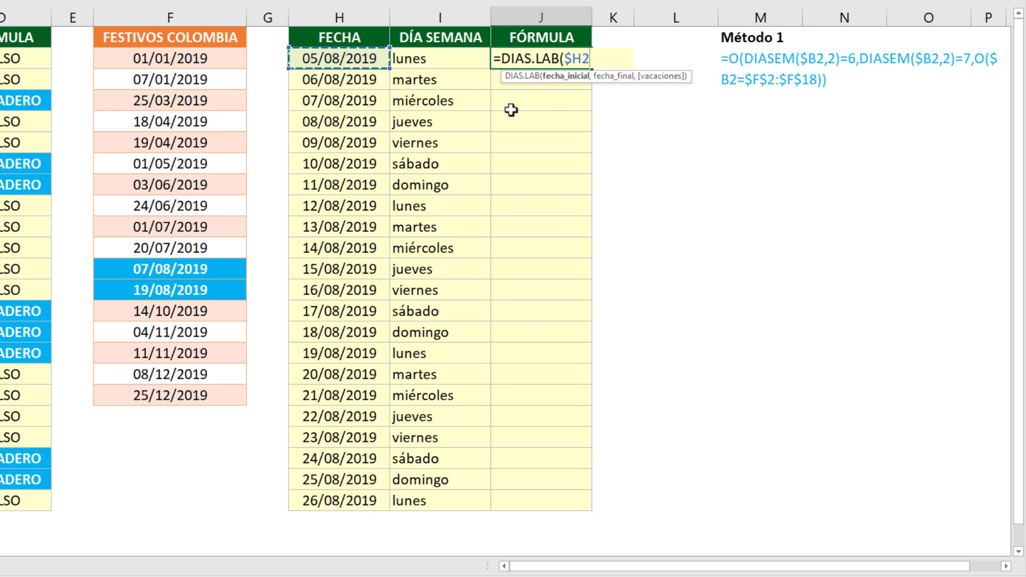
text(,)
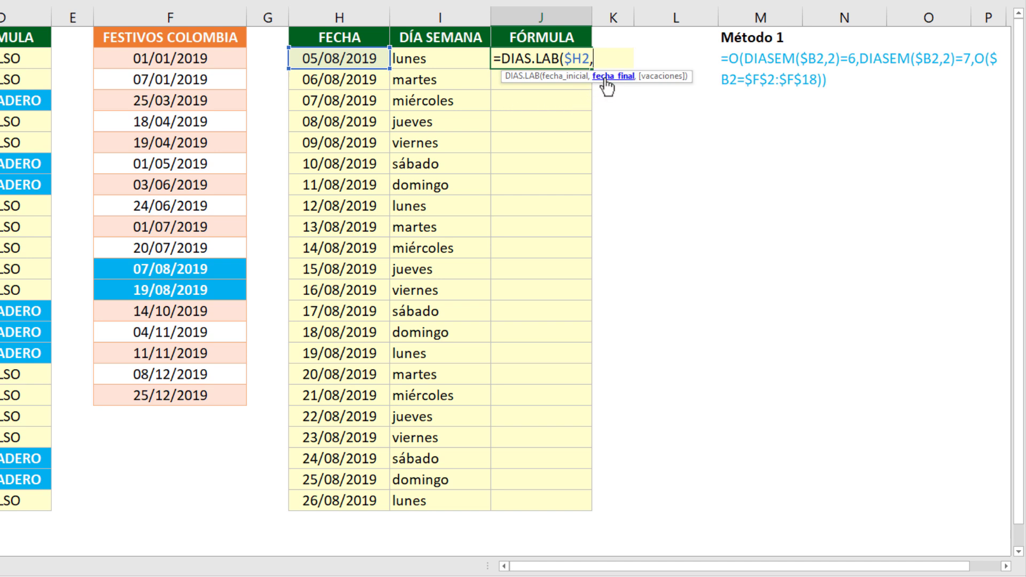
click(365, 57)
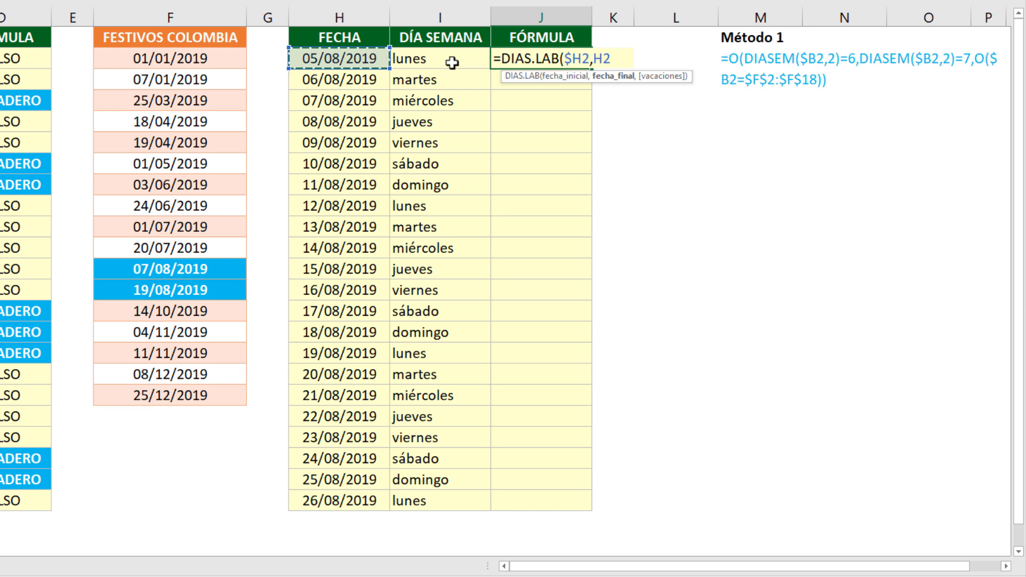
key(F4)
key(F4)
key(F4)
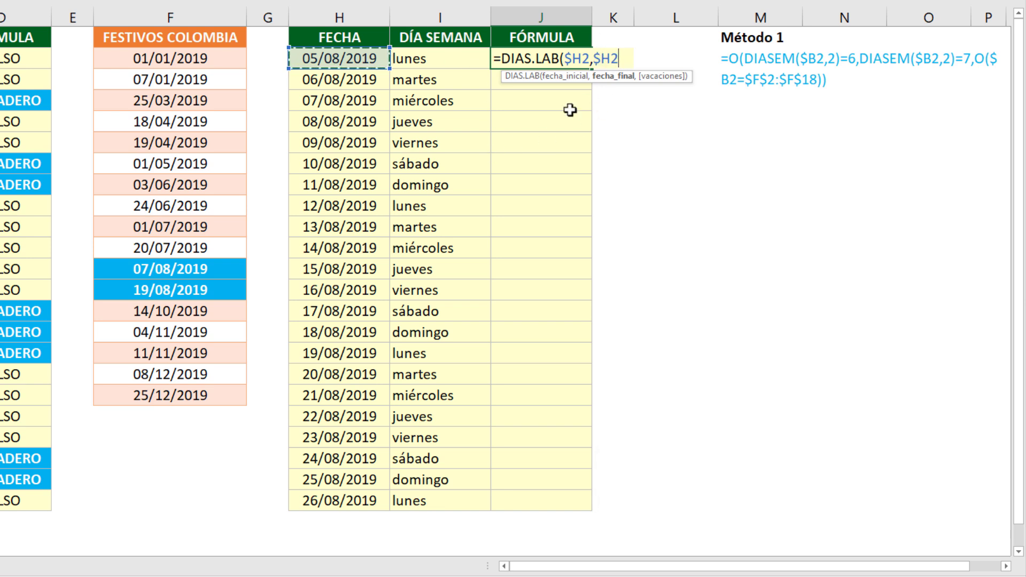
Add the absolute holiday range $F$2:$F$18 as the vacaciones argument and enter the formula, keeping J2 selected.
text(,)
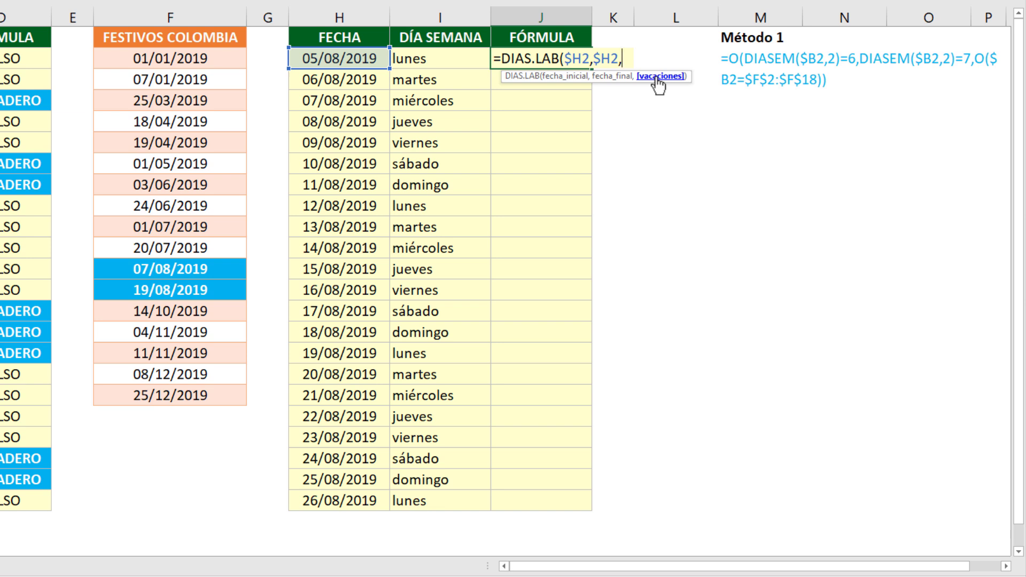
click(238, 69)
drag(238, 70, 235, 397)
key(F4)
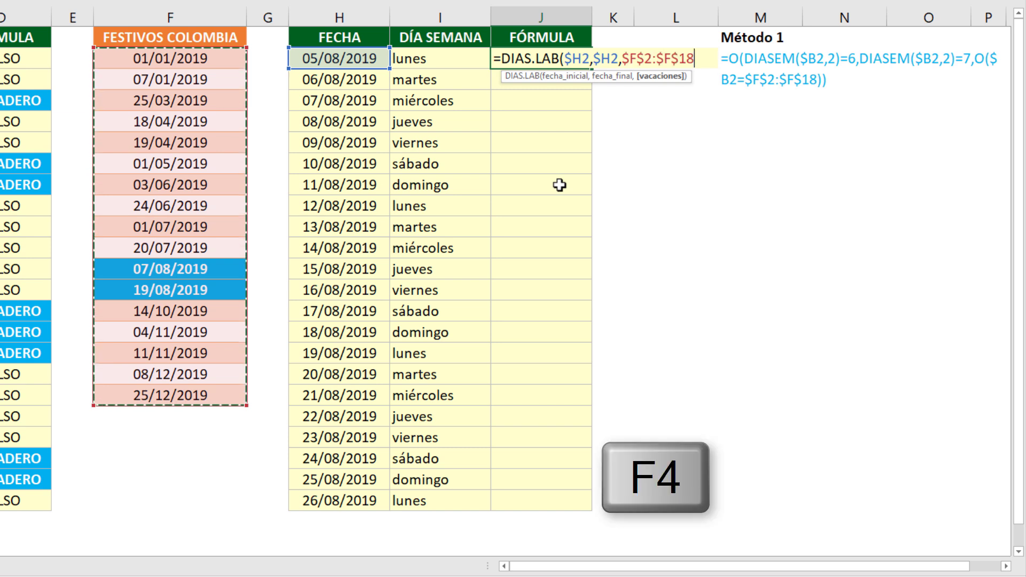
text())
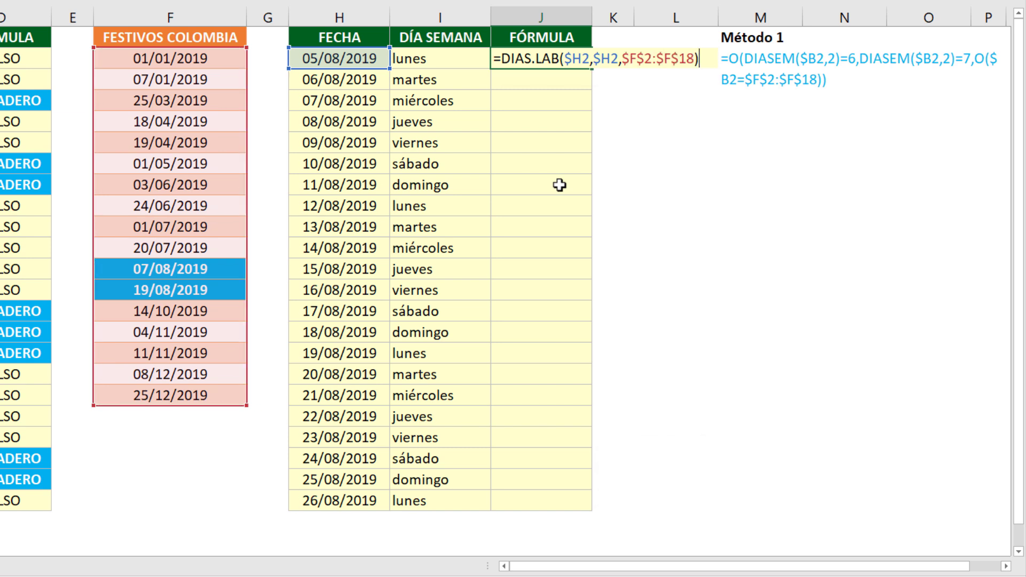
key(ctrl+Return)
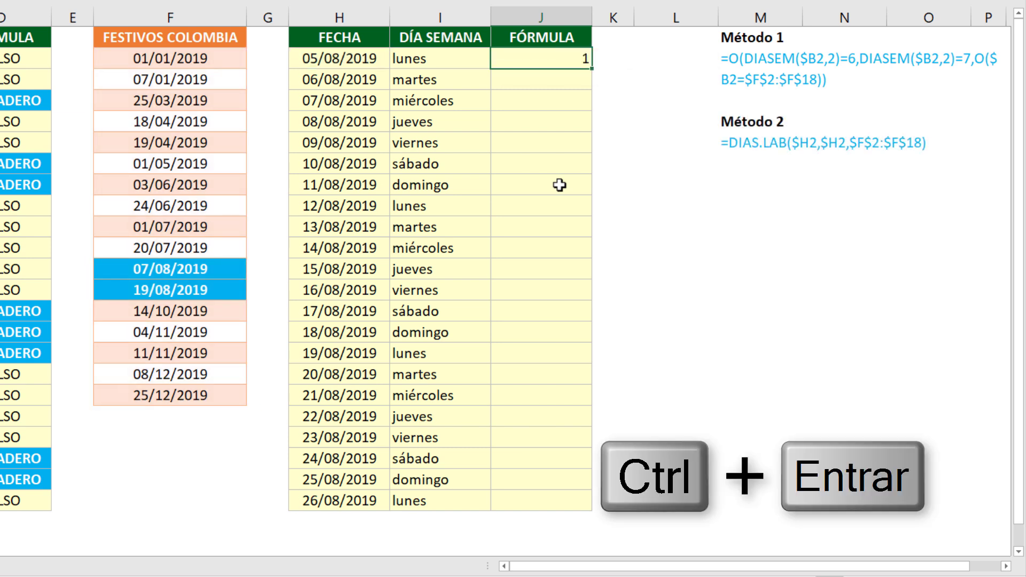
Fill the DIAS.LAB formula down through J23 and inspect the results for the holiday and weekend dates.
double_click(592, 69)
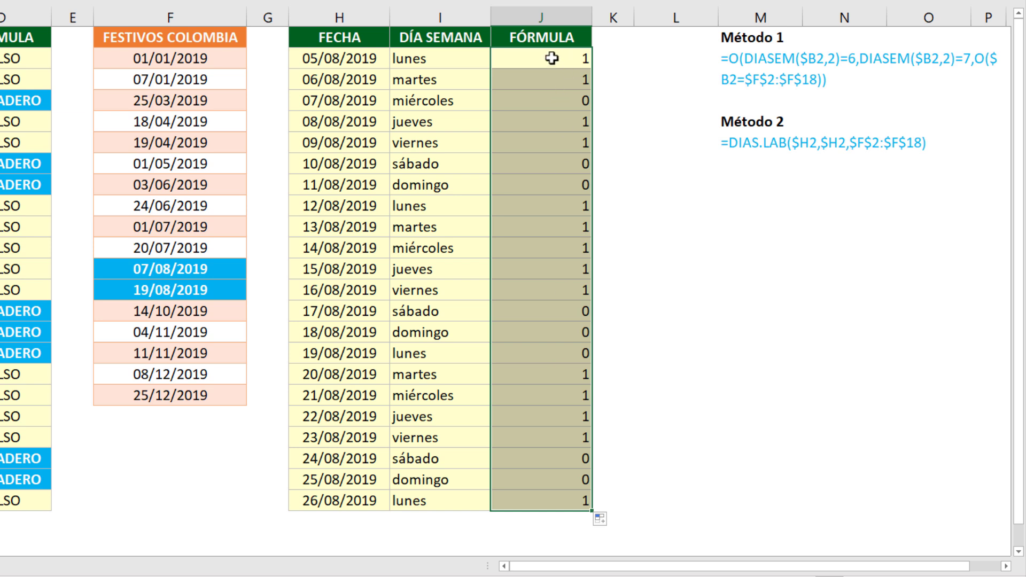
click(560, 102)
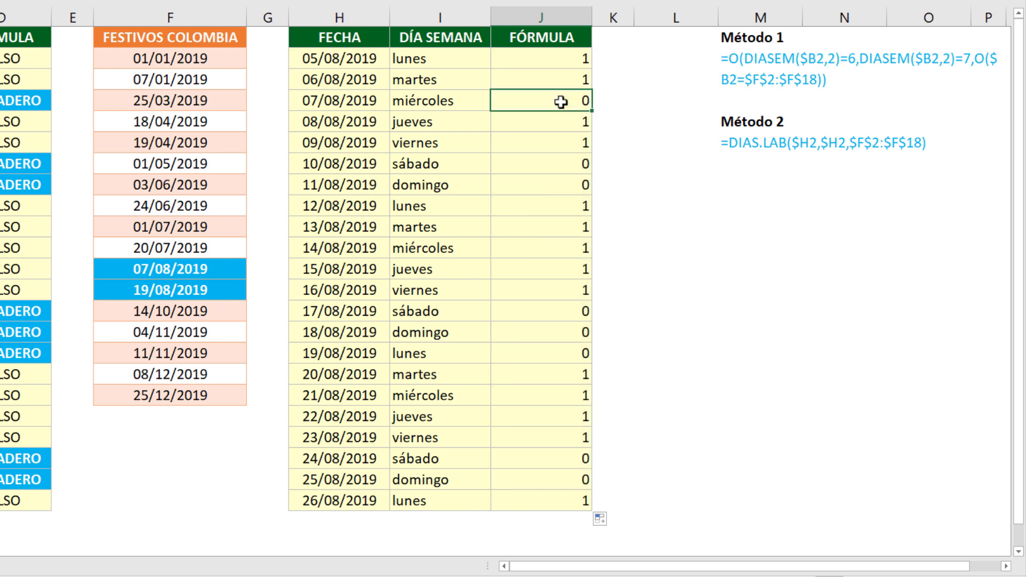
click(563, 130)
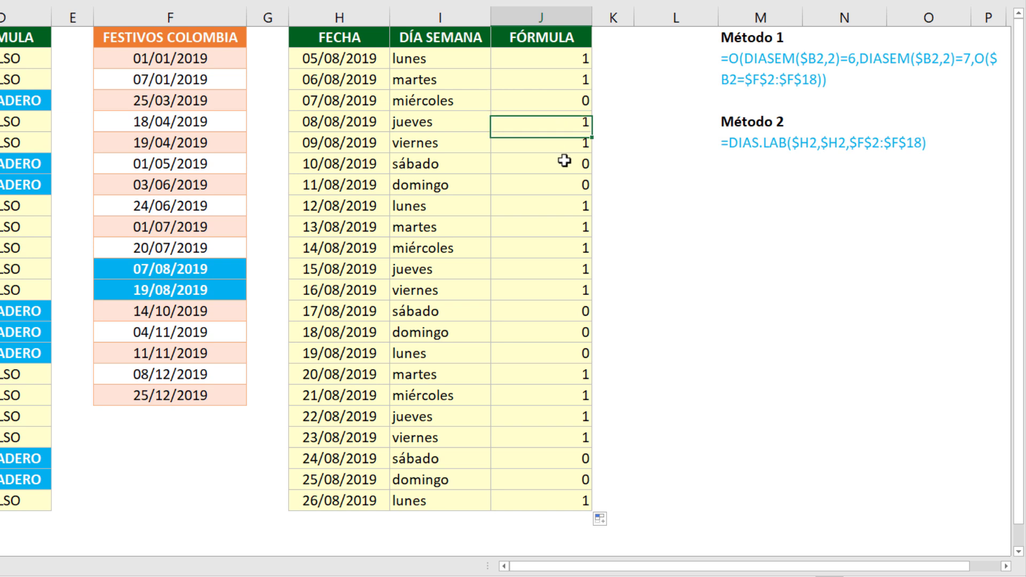
click(564, 160)
click(563, 186)
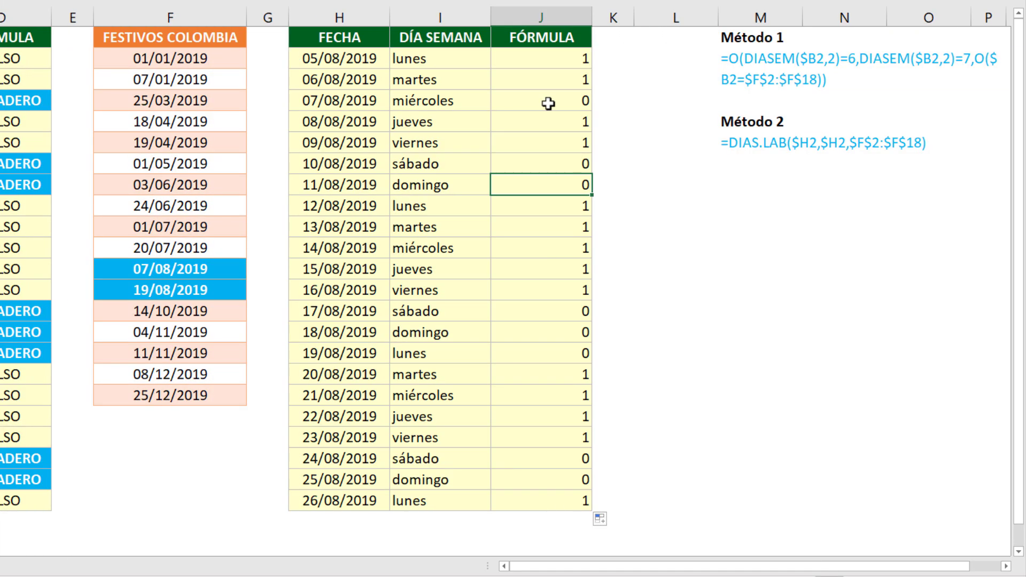
Wrap the DIAS.LAB formula in J2 in a NO function and fill it down through J23.
click(548, 59)
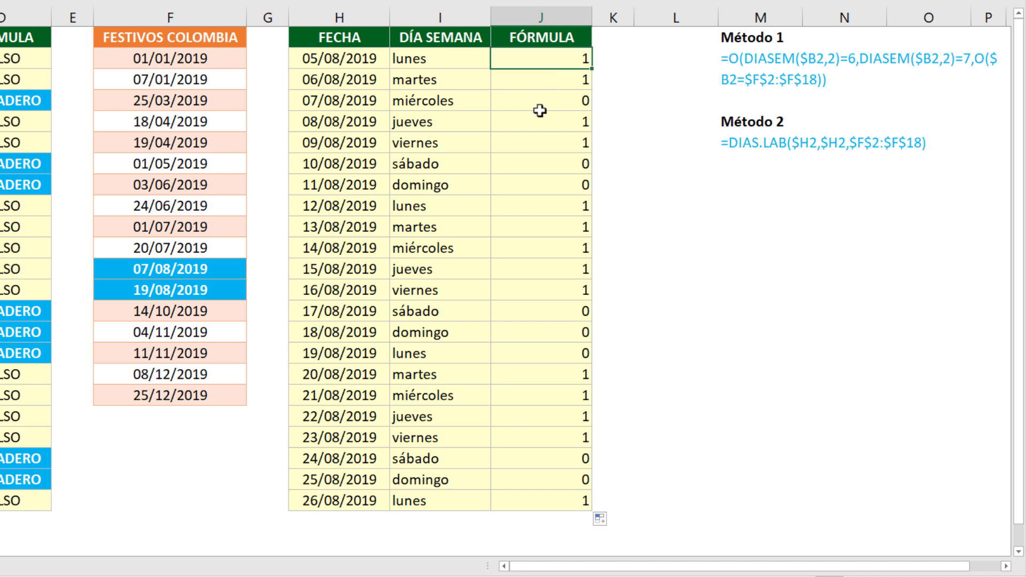
key(F2)
key(Home)
key(Right)
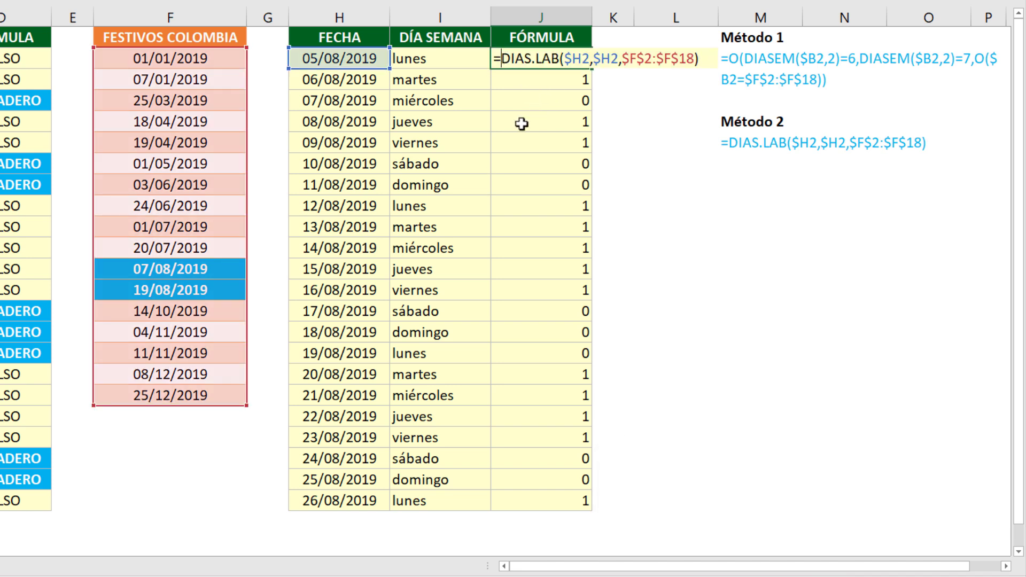
text(no)
key(Tab)
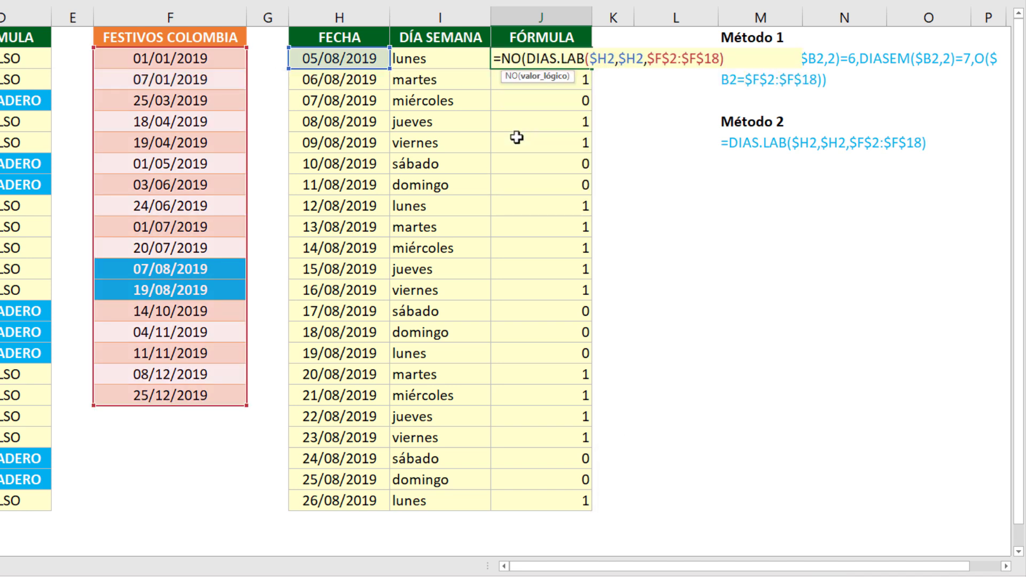
click(532, 76)
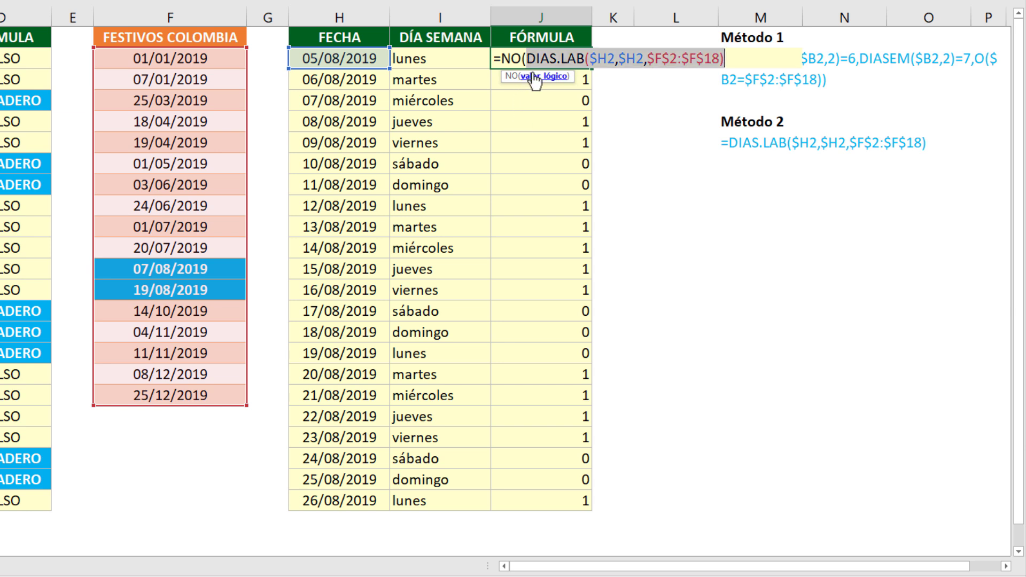
click(732, 56)
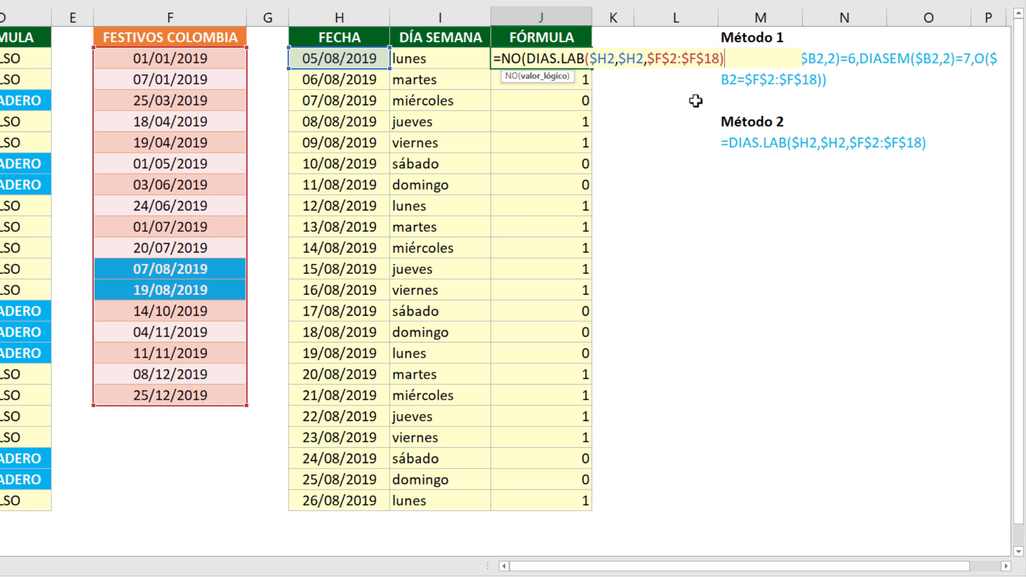
text())
key(ctrl+Return)
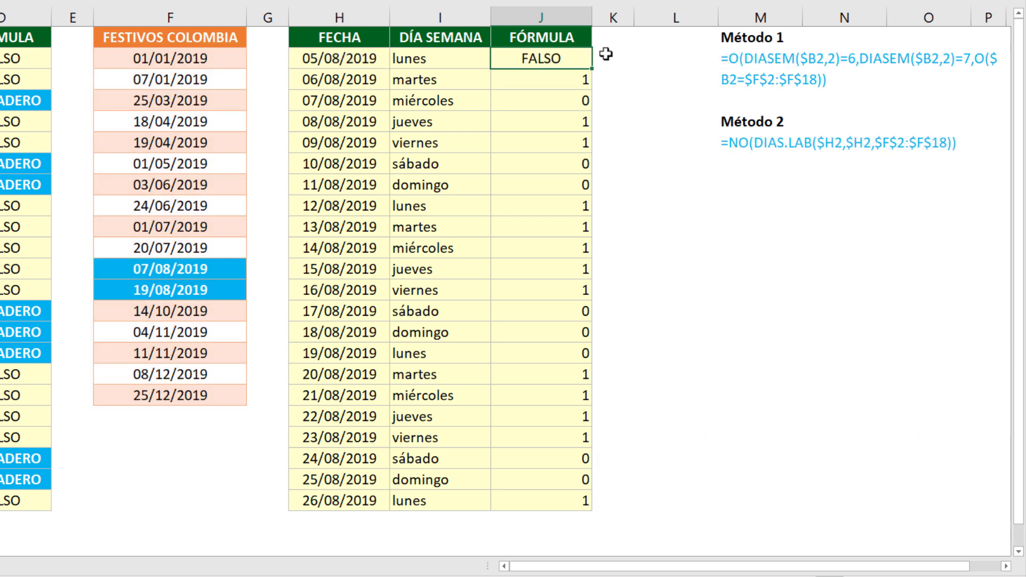
double_click(592, 70)
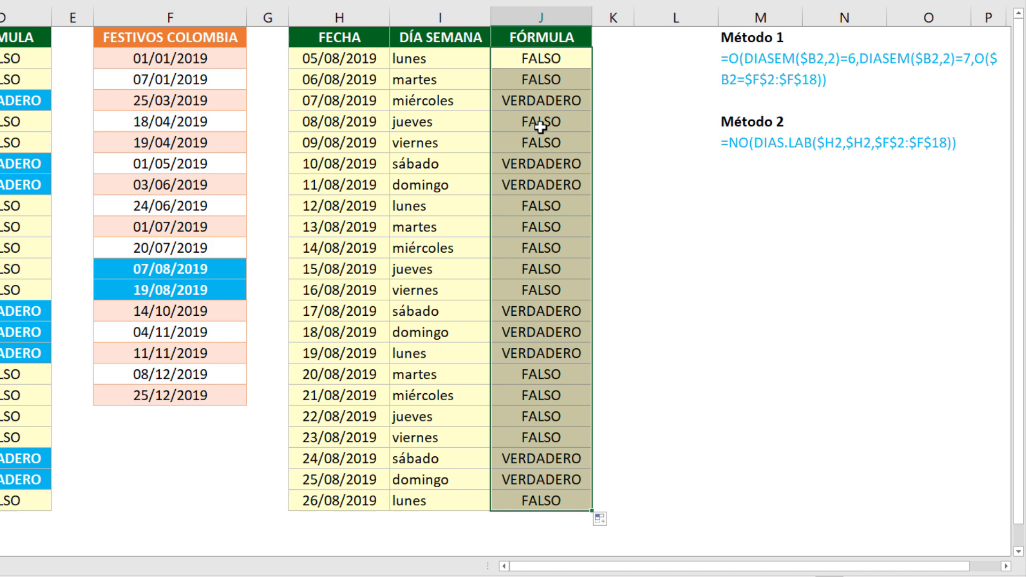
Copy the full NO(DIAS.LAB) formula text from J2, leaving the cell unchanged.
click(552, 60)
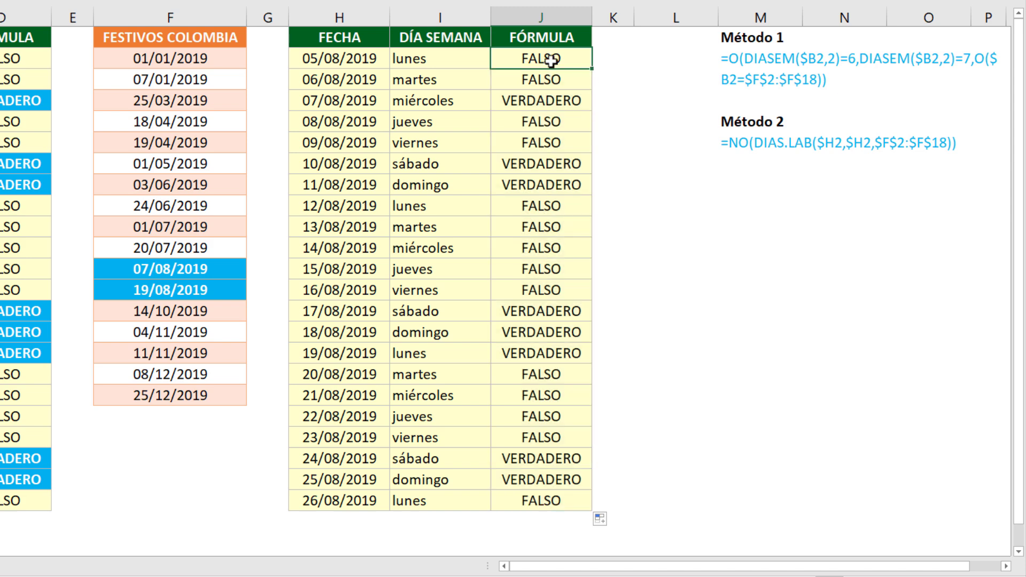
key(F2)
drag(728, 59, 441, 58)
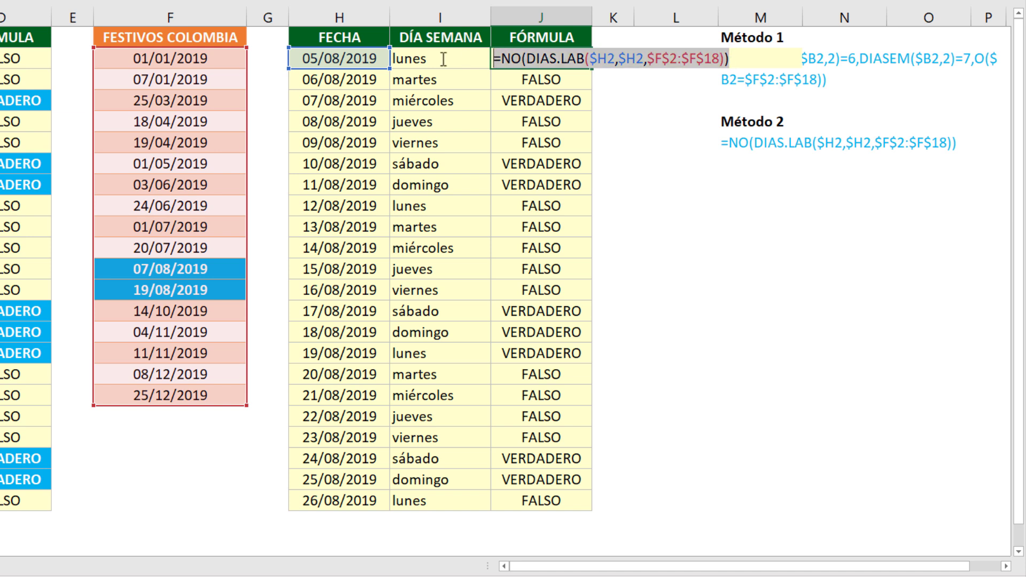
key(ctrl+c)
key(Escape)
Create a formula-based conditional formatting rule for H2:J23 using the copied =NO(DIAS.LAB($H2,$H2,$F$2:$F$18)).
drag(380, 61, 544, 500)
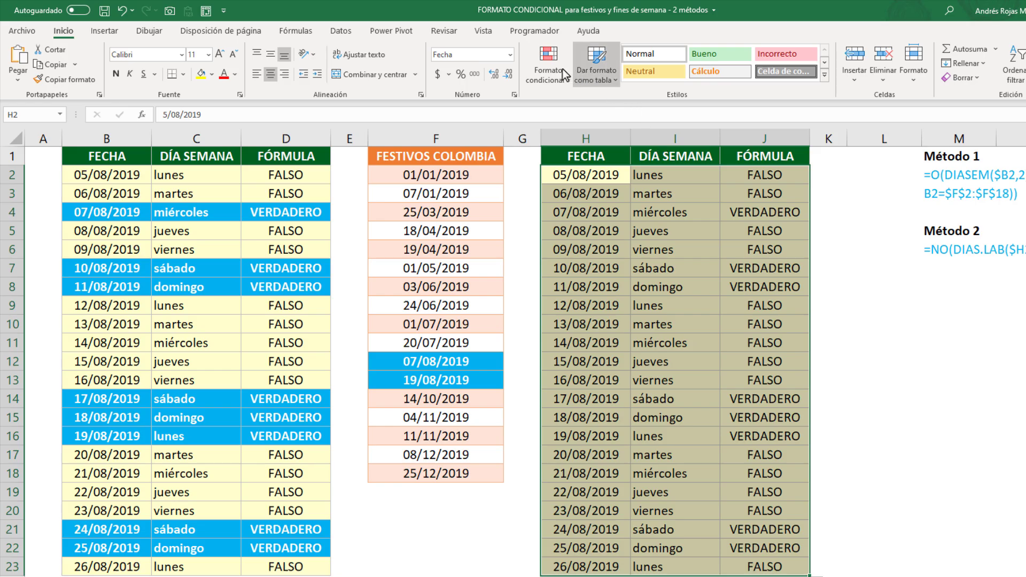
click(563, 69)
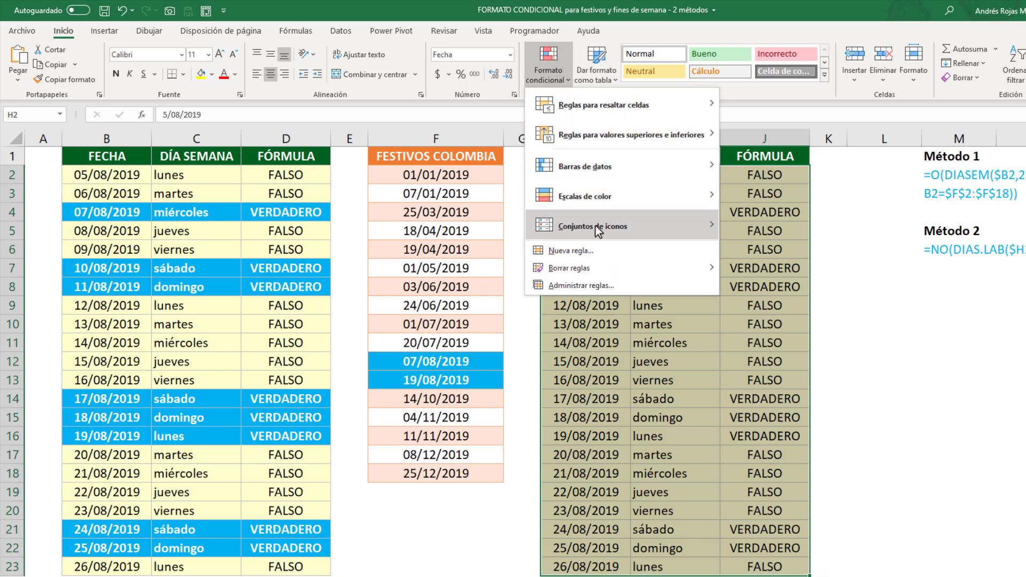
click(596, 250)
click(518, 254)
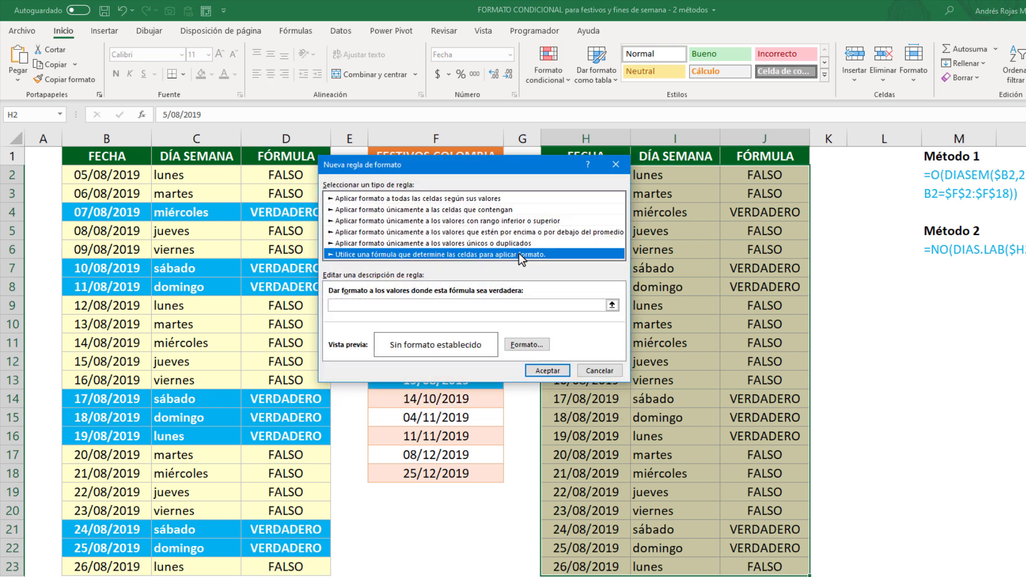
click(497, 307)
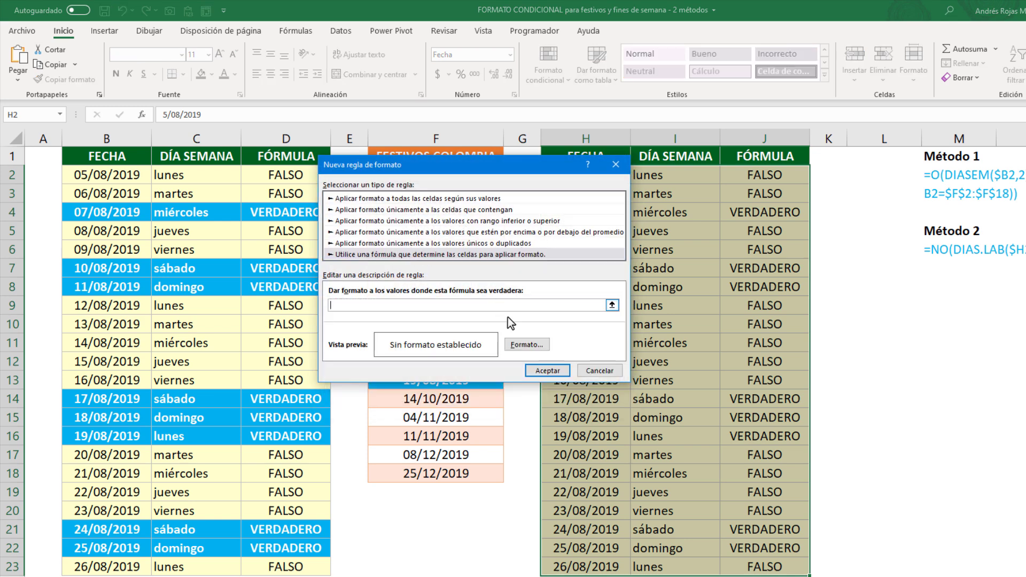
key(ctrl+v)
Give the rule a light blue fill and bold white font, apply it to the second table, and deselect the range.
click(526, 345)
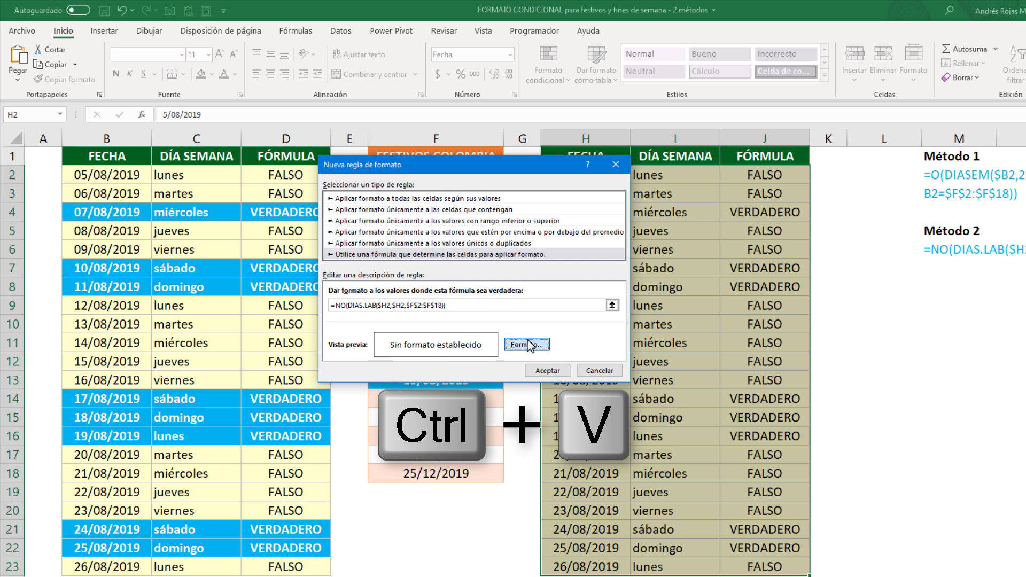
click(434, 132)
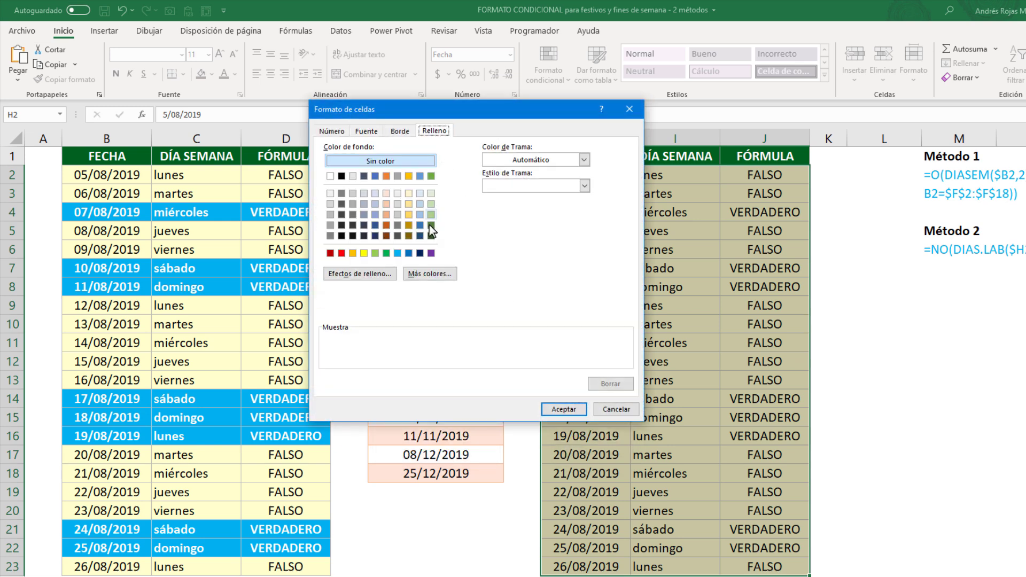
click(398, 252)
click(374, 131)
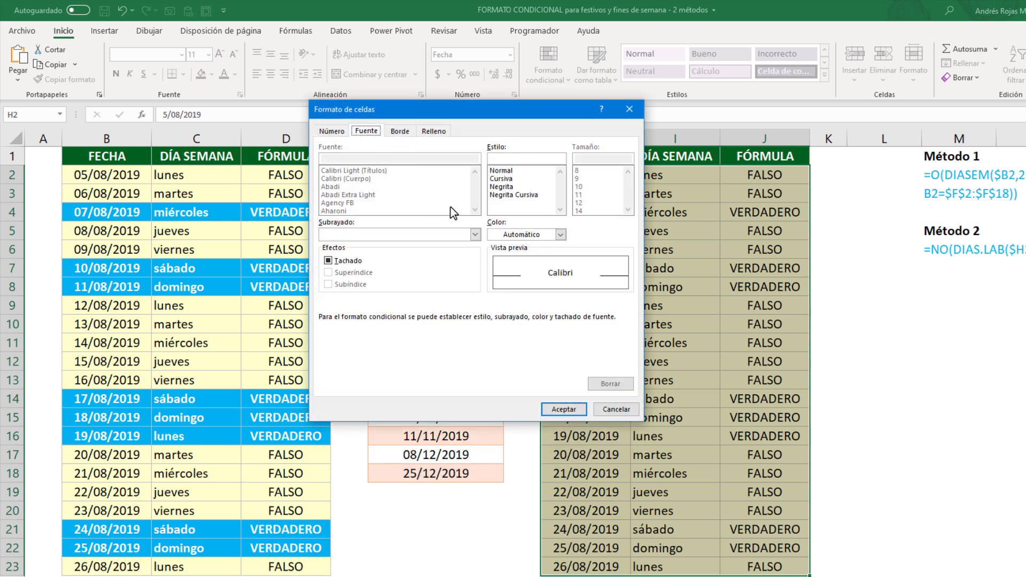
click(499, 187)
click(509, 233)
click(496, 284)
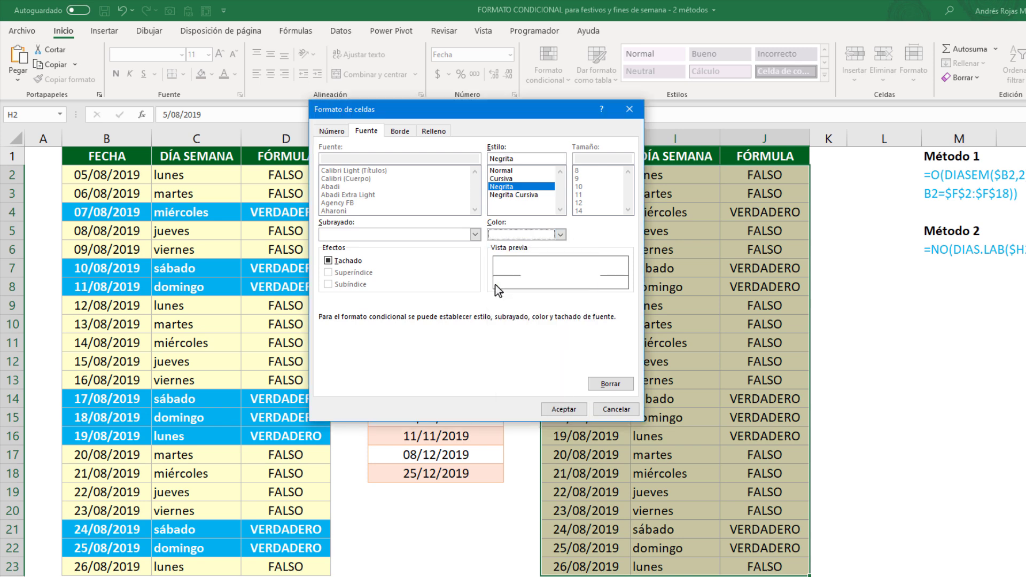
click(564, 409)
click(547, 368)
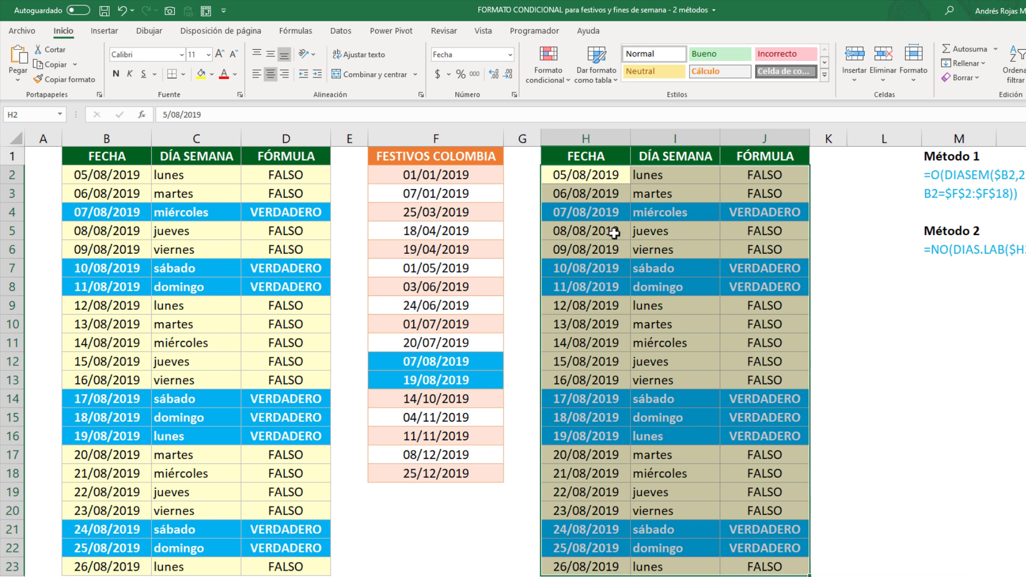
click(593, 212)
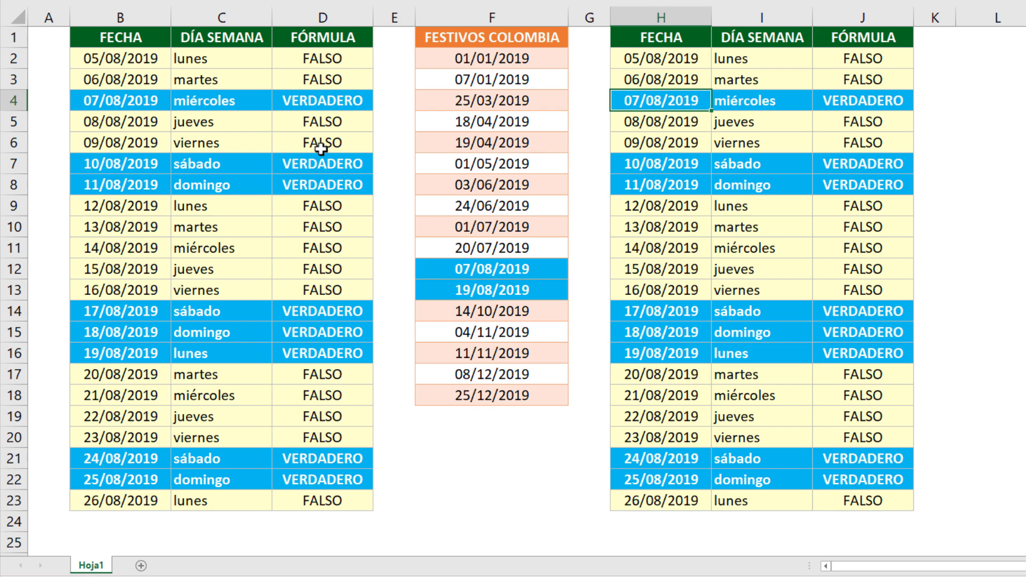
click(481, 439)
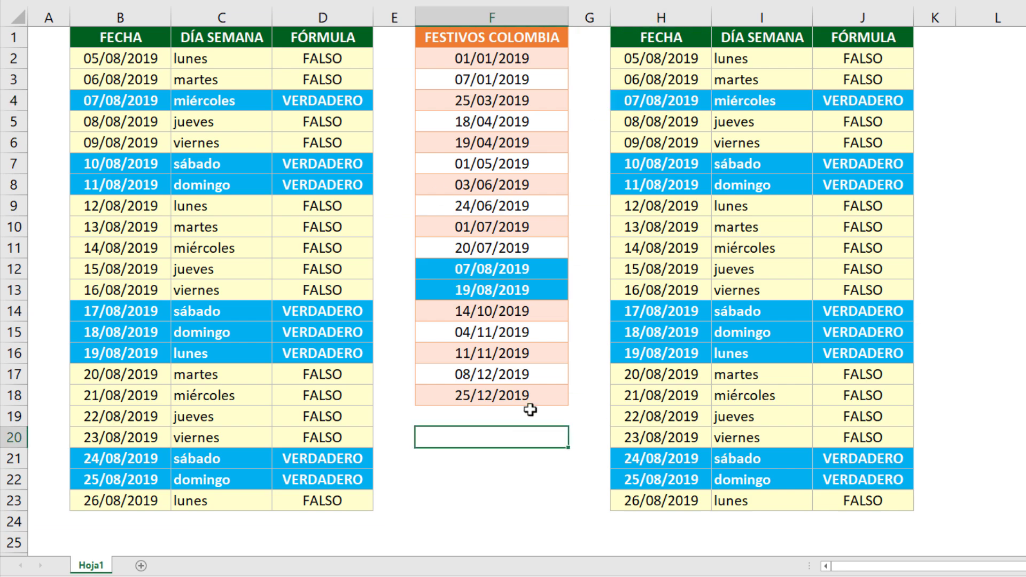